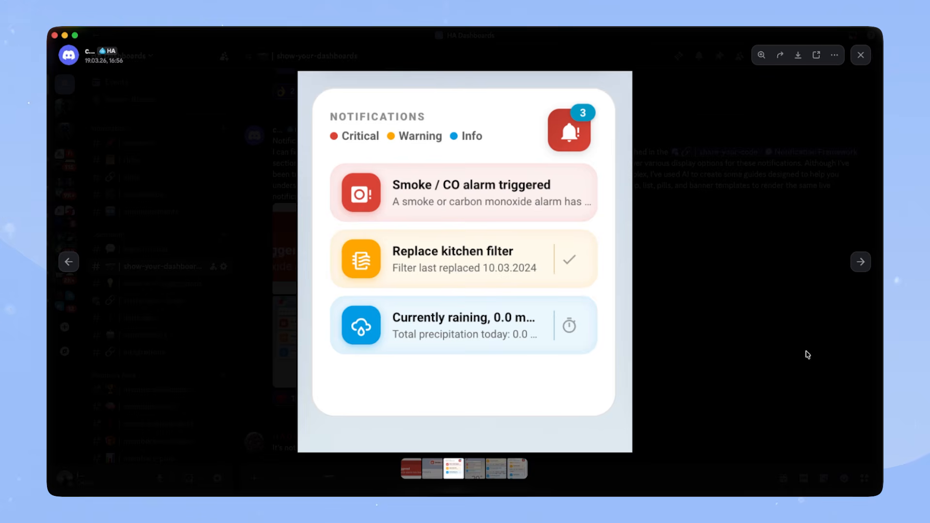
- Look through the example images of the notification cards shared in the show-your-dashboards channel
key("Right")
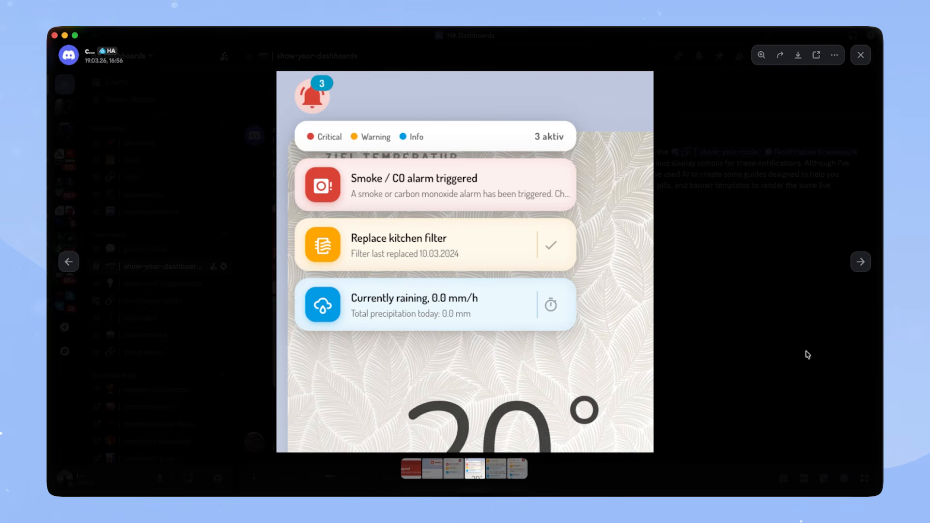
key("Right")
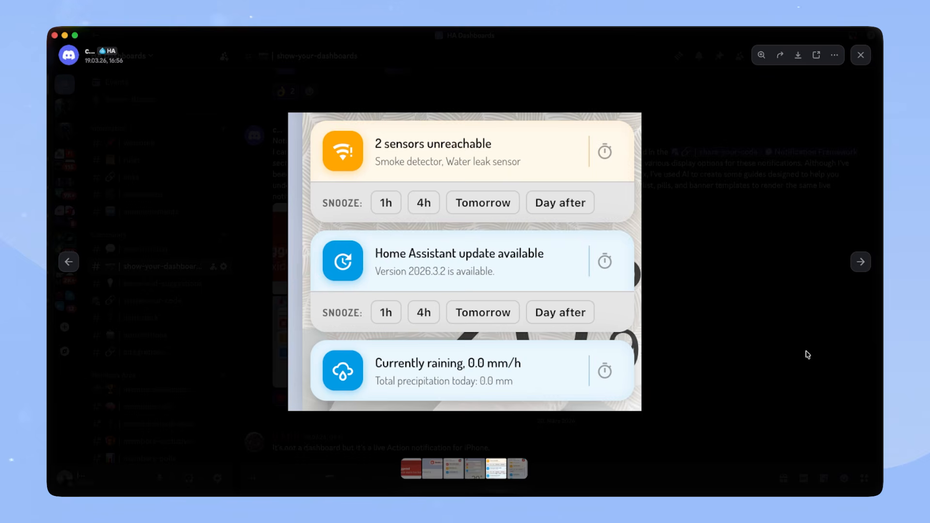
key("Right")
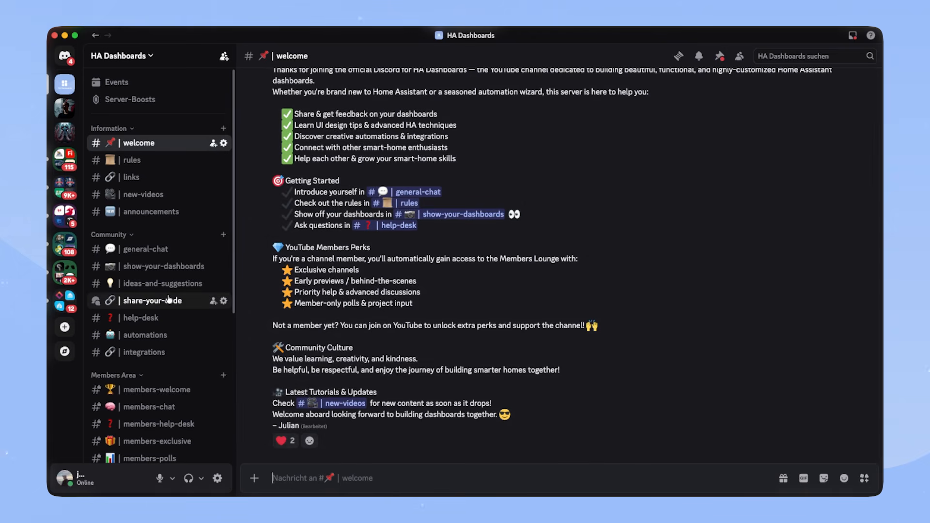
- Download config.zip from the Notification Framework post in the share-your-code channel, accepting the download warning
mouse_move(164, 301)
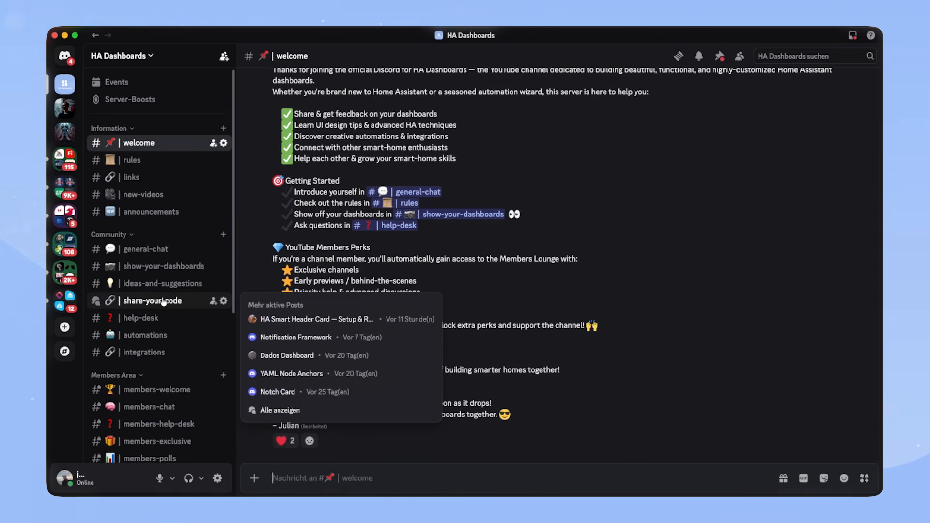
left_click(164, 301)
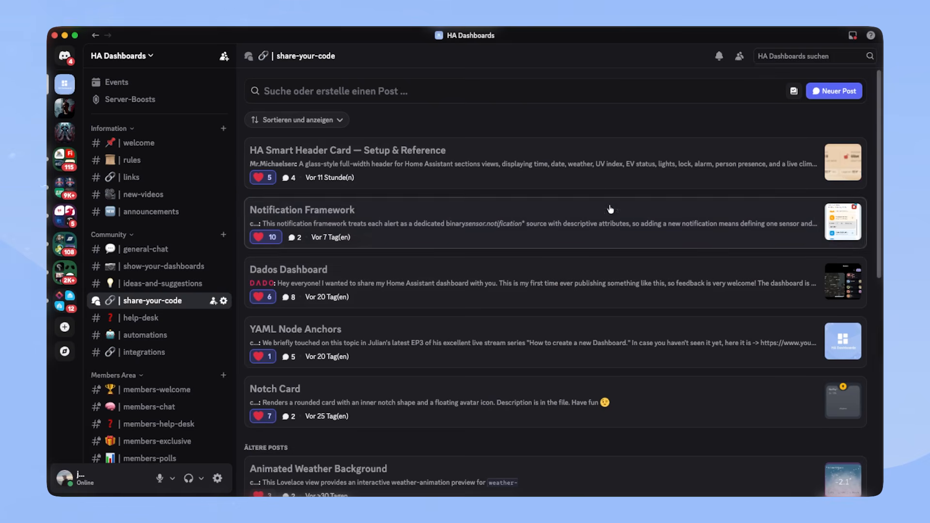
left_click(368, 223)
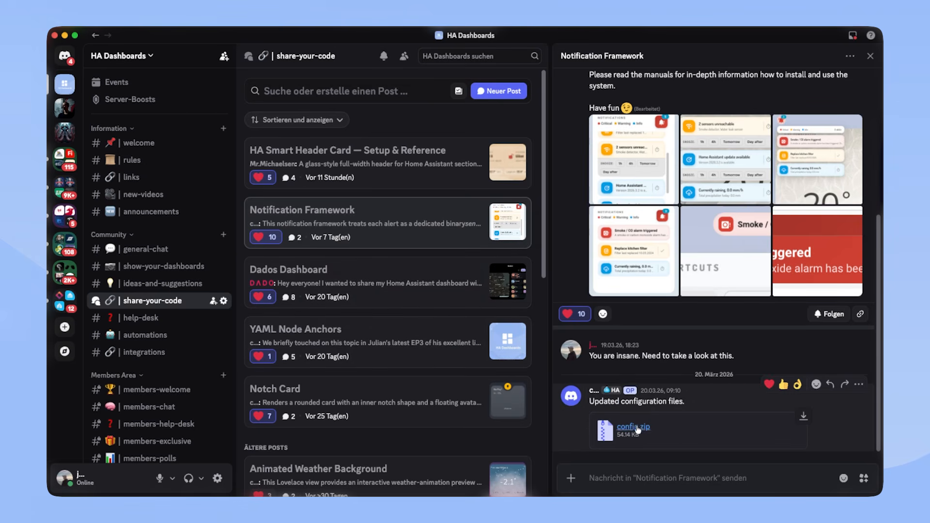
left_click(803, 417)
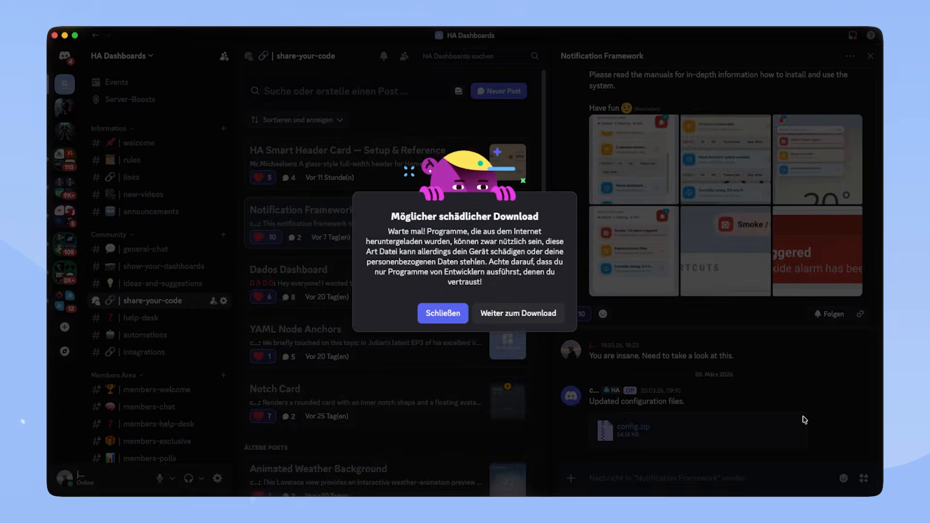
left_click(536, 314)
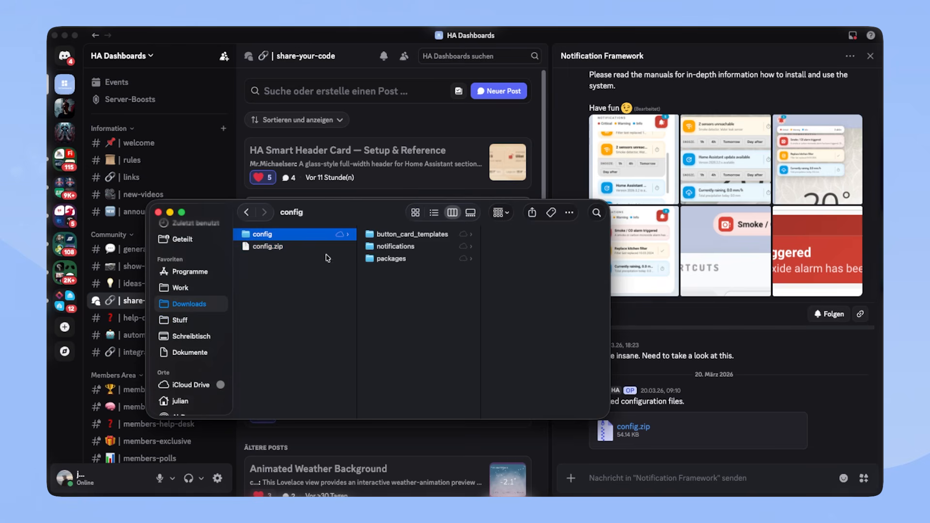
- Look through the downloaded config subfolders and read the installation steps in the notifications folder's INSTALL.md
left_click(431, 236)
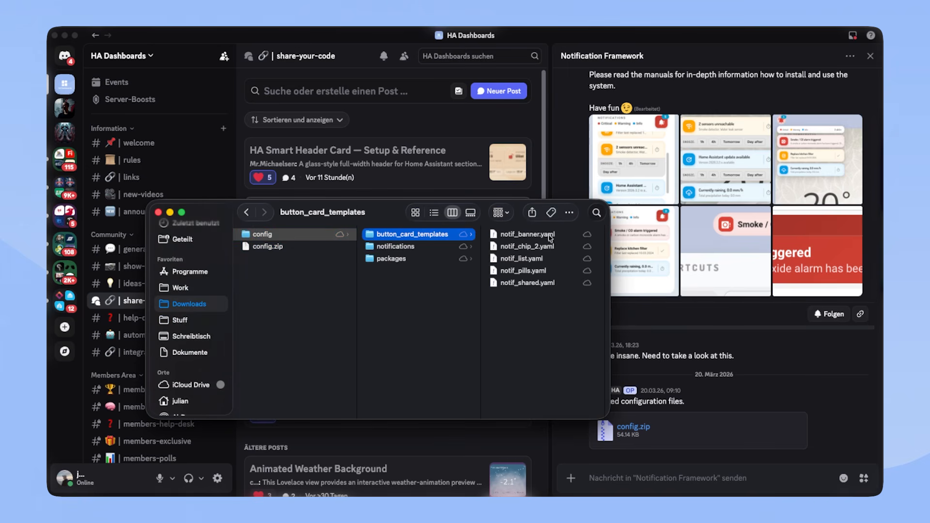
left_click(424, 247)
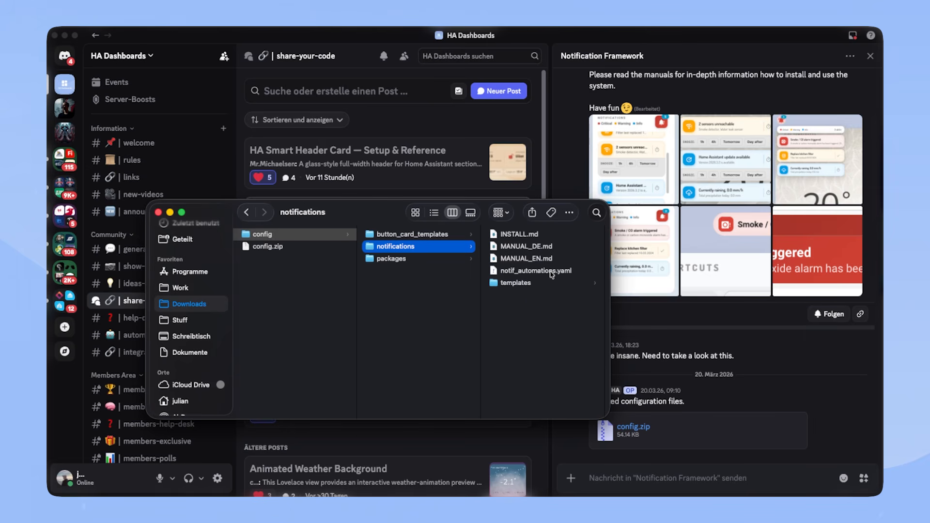
scroll(546, 283, "right", 3)
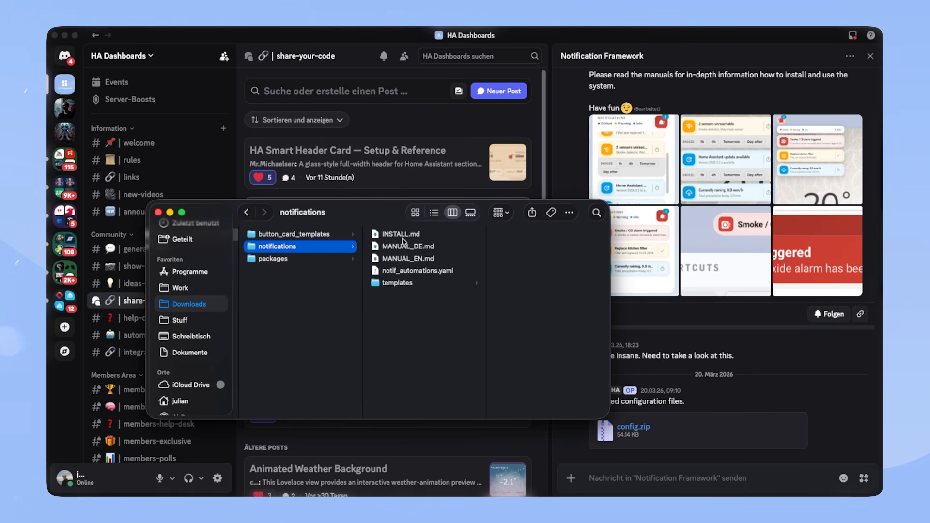
left_click(390, 236)
double_click(390, 236)
scroll(287, 281, "down", 8)
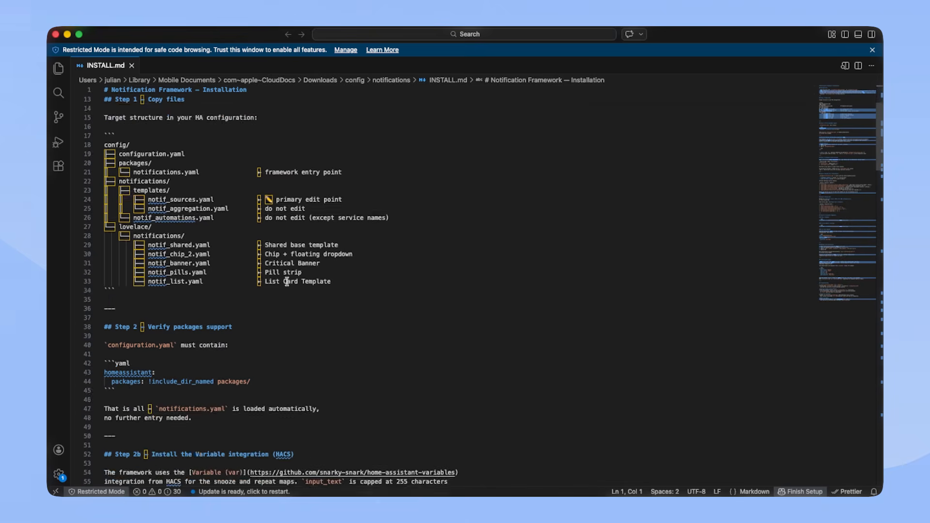
scroll(287, 281, "down", 7)
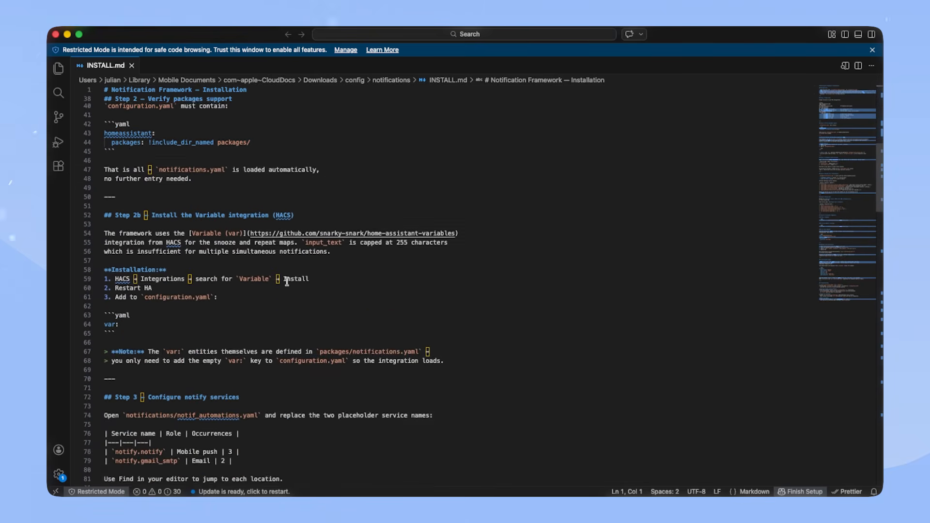
scroll(287, 282, "down", 3)
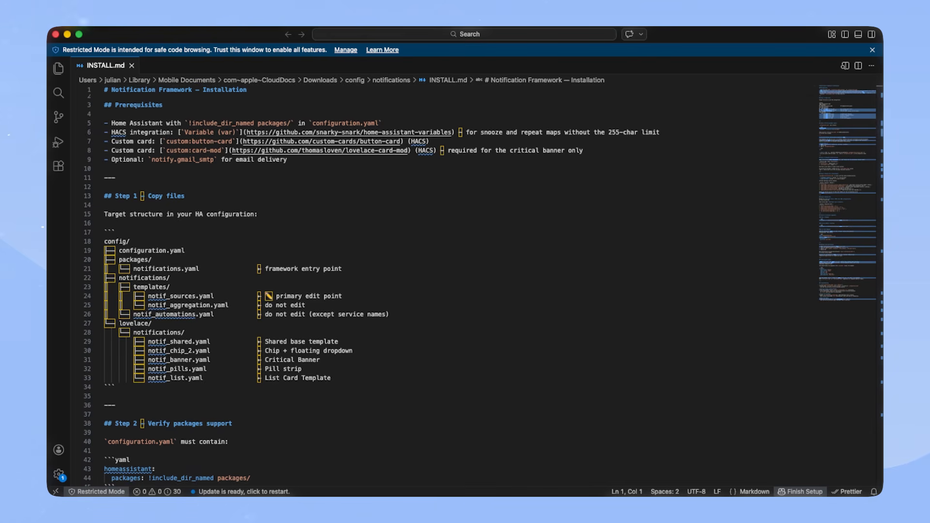
- Switch to Home Assistant's File editor and create a packages folder in the homeassistant directory
key("super+Tab")
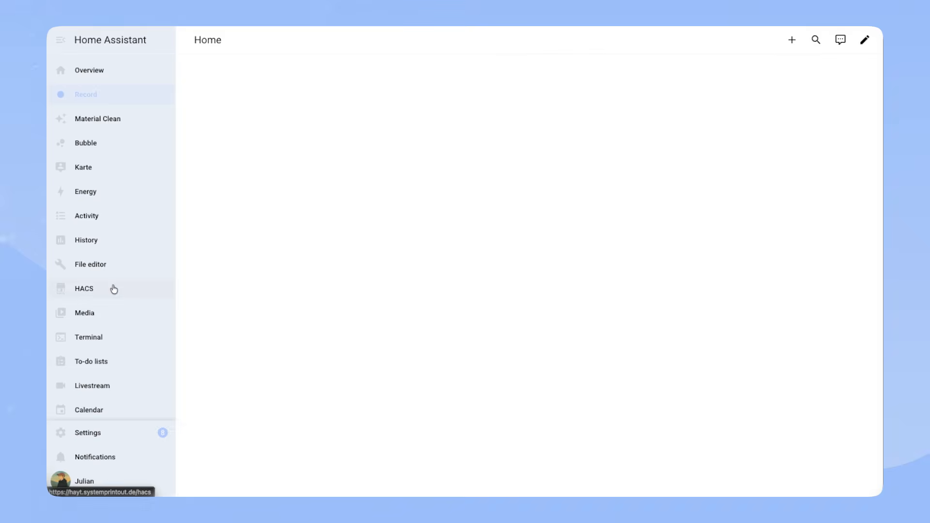
left_click(114, 262)
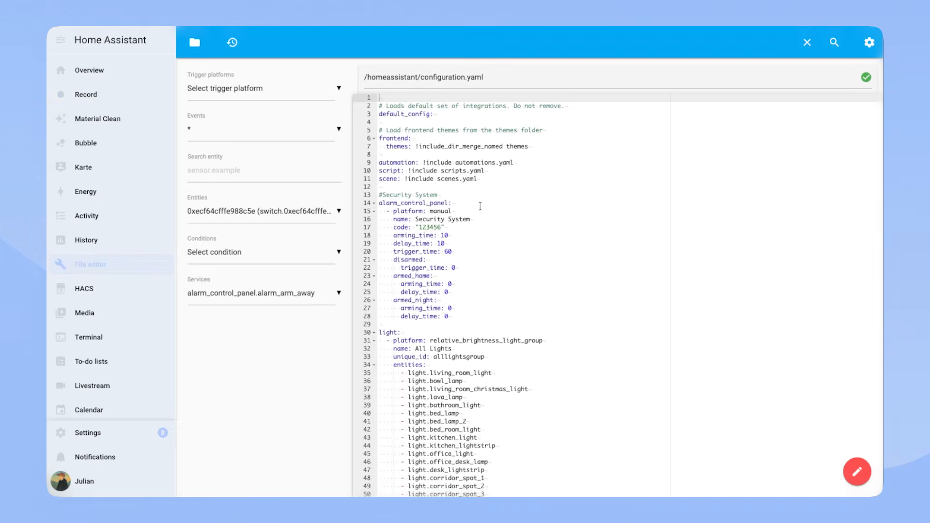
left_click(194, 43)
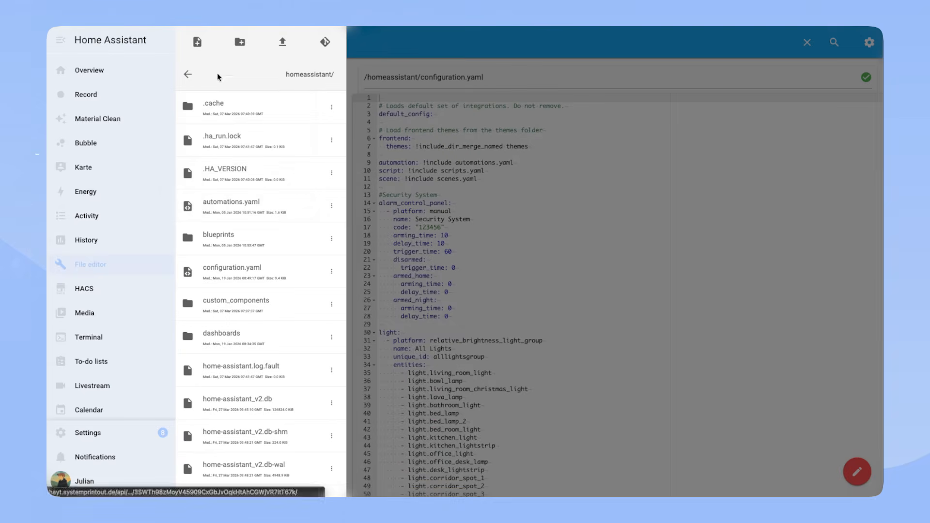
left_click(241, 42)
left_click(425, 143)
type("packages")
left_click(700, 199)
- Create a notifications.yaml file inside the packages folder
scroll(257, 314, "down", 3)
left_click(252, 330)
left_click(197, 42)
left_click(434, 140)
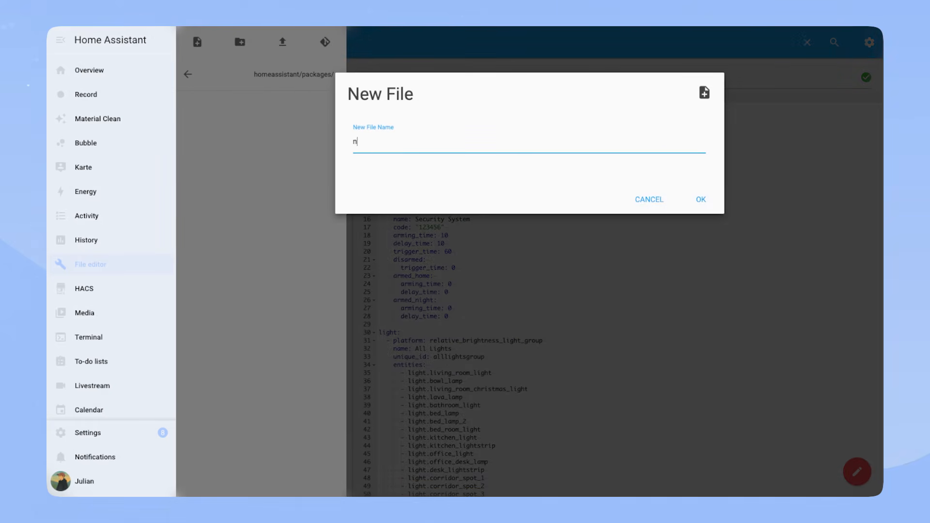
left_click(700, 199)
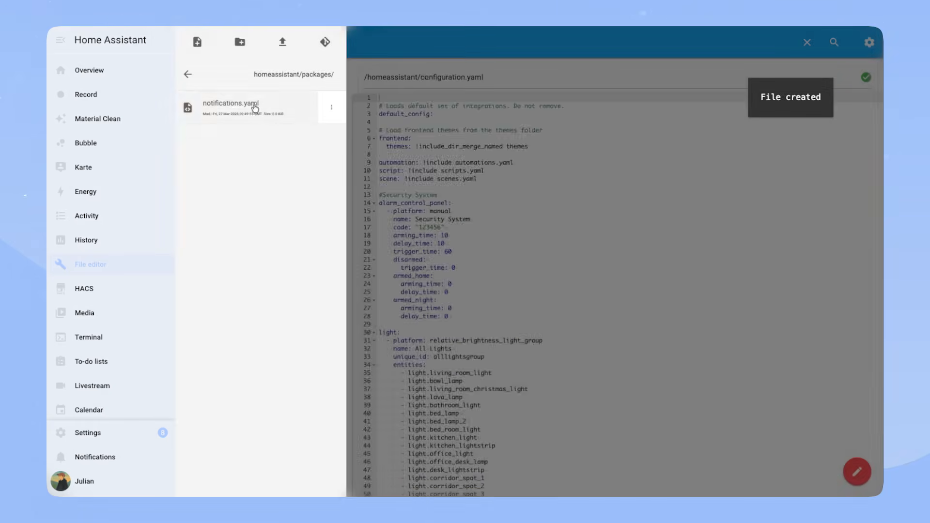
- Copy the full code of the downloaded notifications.yaml into packages/notifications.yaml and save it
left_click(253, 102)
left_click(576, 318)
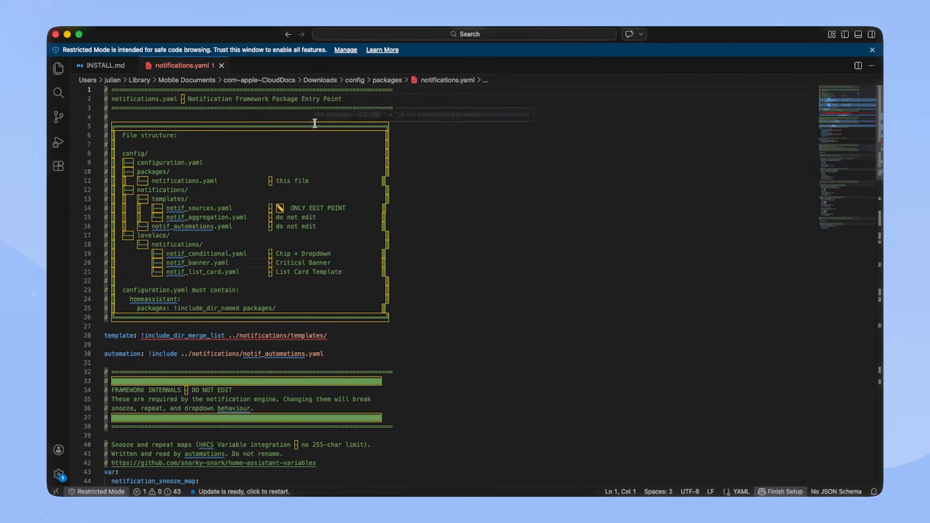
key("super+a")
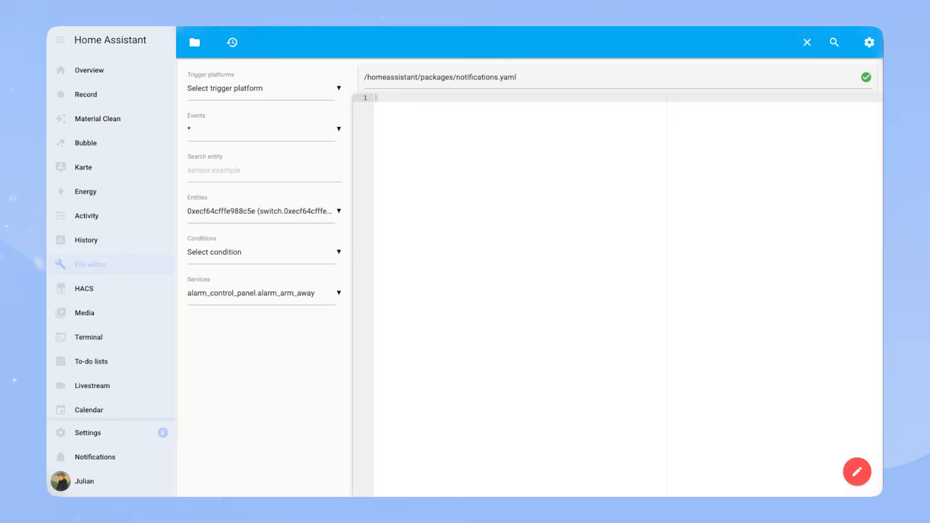
key("super+v")
scroll(466, 148, "up", 15)
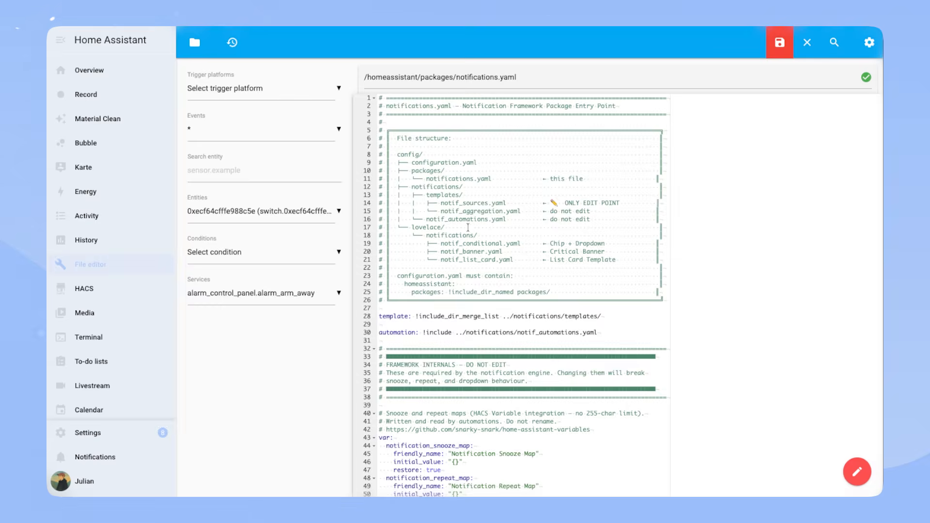
scroll(605, 291, "down", 10)
key("ctrl+s")
- Create a notifications folder in the homeassistant directory
left_click(193, 39)
left_click(239, 42)
left_click(435, 143)
type("notifications")
left_click(699, 199)
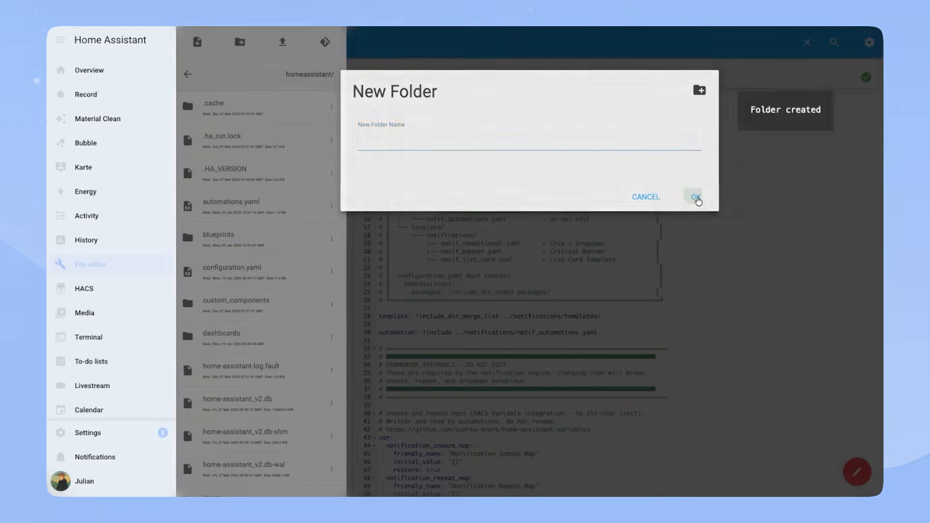
- Create a templates subfolder inside the notifications folder
scroll(262, 291, "down", 6)
left_click(230, 235)
left_click(240, 42)
type("templates")
left_click(699, 199)
- Create notif_automations.yaml in the notifications folder and fill it with the downloaded file's full code
left_click(197, 41)
left_click(504, 140)
type("notif_automations.yaml")
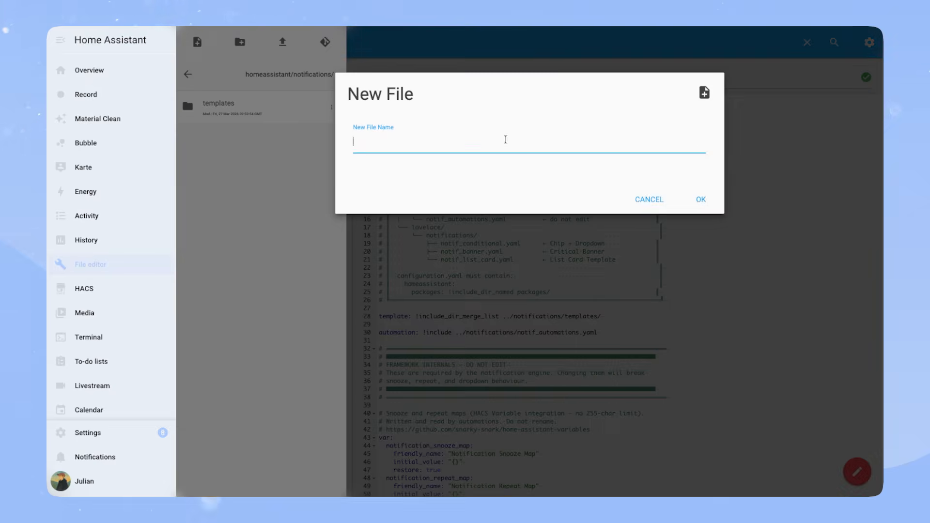
left_click(699, 199)
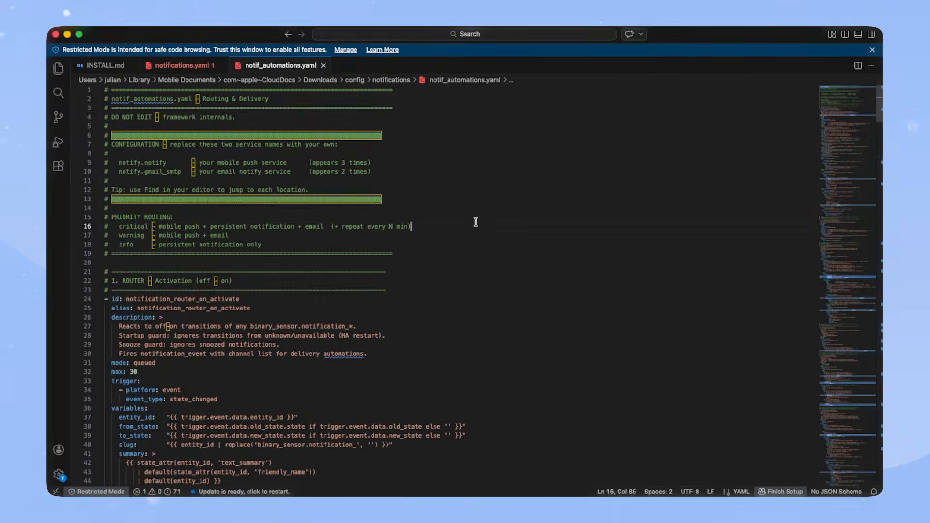
key("ctrl+a")
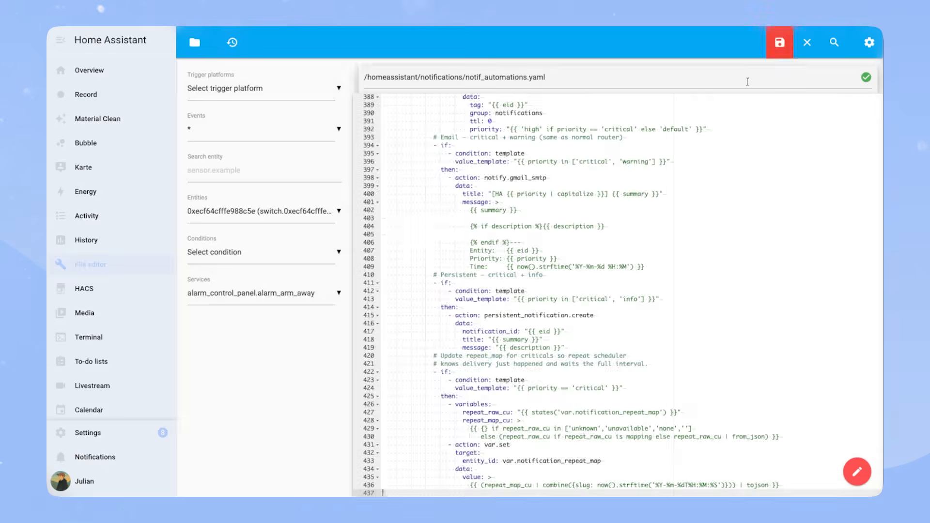
- Create notif_sources.yaml and notif_aggregation.yaml in the notifications/templates folder
left_click(194, 42)
left_click(197, 41)
type("notif_sources.yaml")
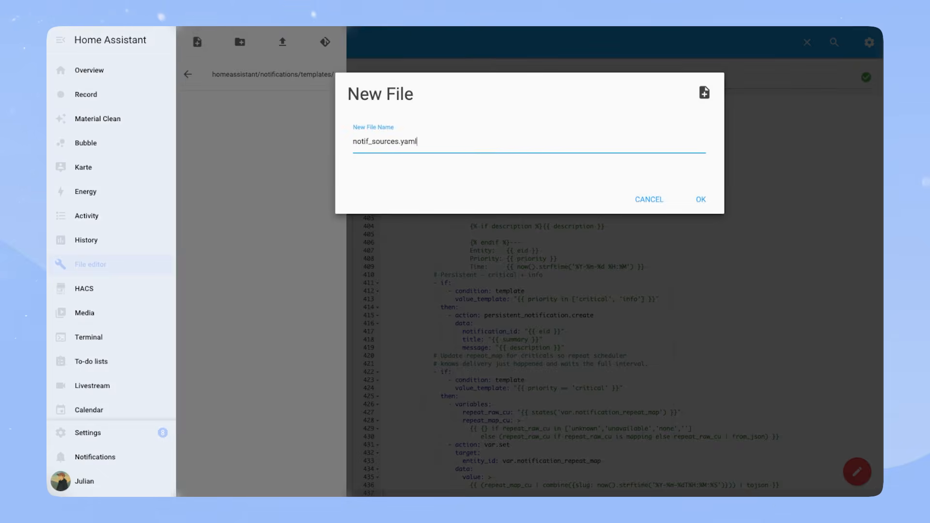
left_click(699, 199)
left_click(197, 42)
type("notif_aggregation.yaml")
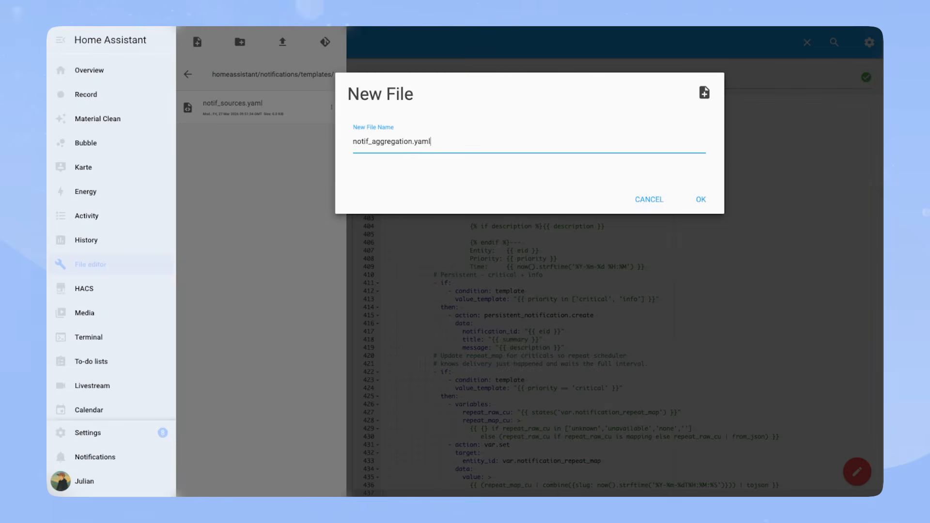
key("Return")
left_click(261, 148)
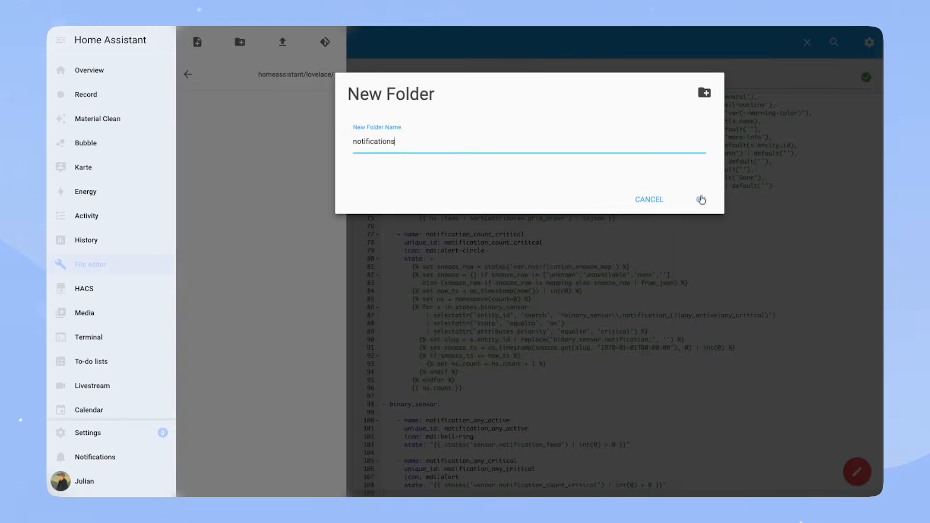
- Create a notifications folder inside lovelace and add a notif_shared.yaml file to it
left_click(701, 199)
left_click(197, 42)
type("notif_shared.yaml")
key("Return")
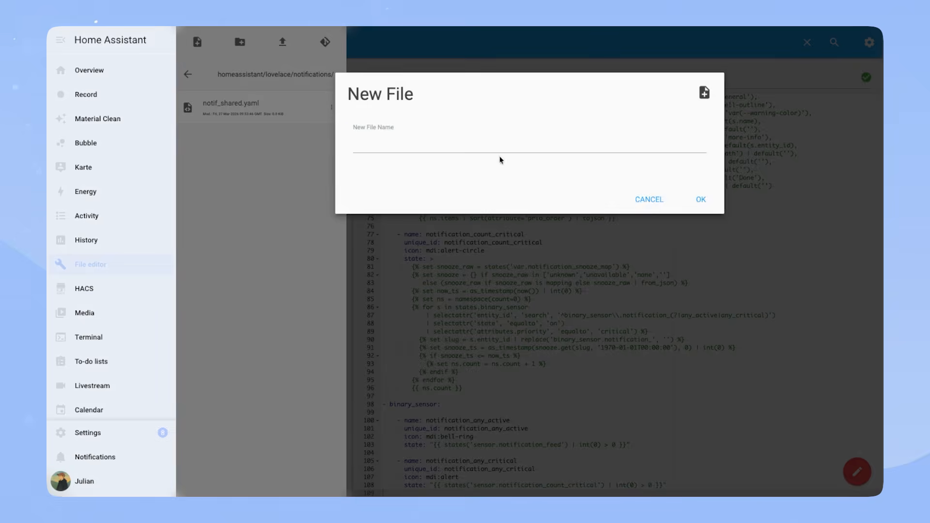
- Add the files notif_chip_2.yaml, notif_banner.yaml, notif_pills.yaml and notif_list.yaml to the lovelace/notifications folder
key("Return")
type("notif_banner.yaml")
left_click(701, 200)
left_click(197, 42)
type("notif_pills.yaml")
left_click(702, 200)
left_click(198, 42)
type("notif_pills.")
left_click(701, 200)
left_click(197, 42)
type("notif_list.yaml")
key("Return")
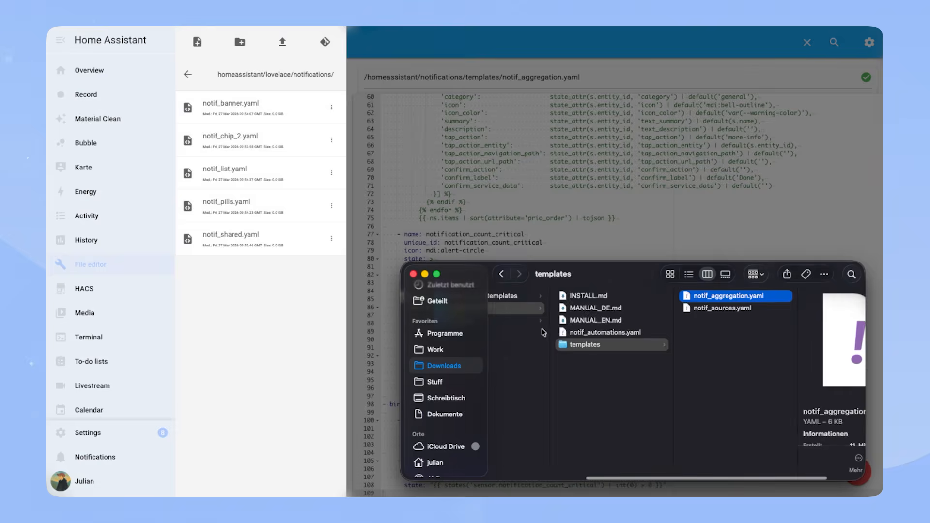
- Fill the files in lovelace/notifications with the code of the matching downloaded button card templates and save them
left_click(581, 295)
left_click(777, 43)
left_click(252, 170)
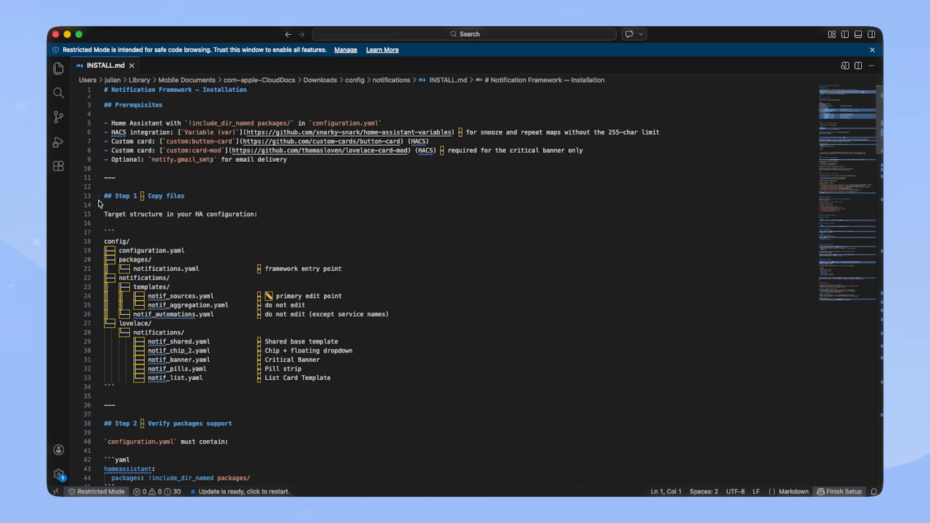
- Open configuration.yaml in the Home Assistant file editor and copy the homeassistant packages lines from Step 2 of INSTALL.md
left_click_drag(104, 196, 347, 402)
scroll(347, 402, "down", 5)
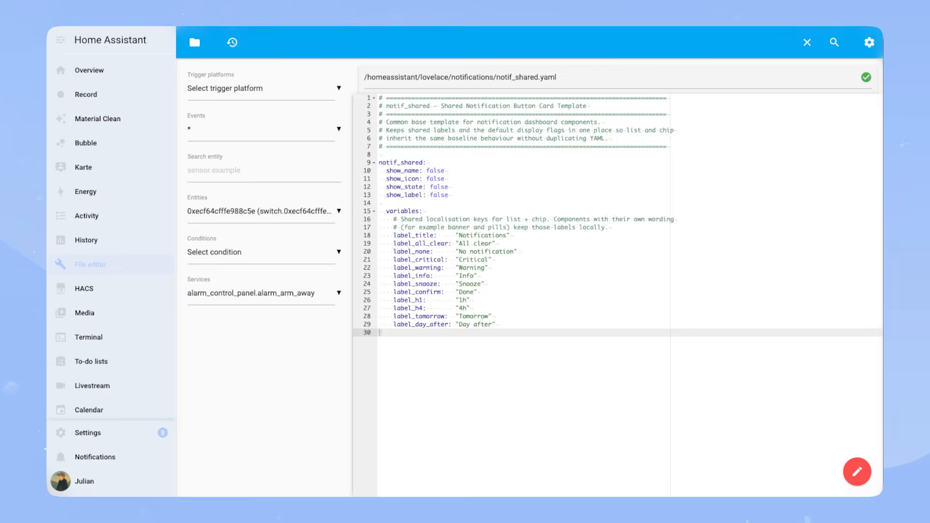
left_click(193, 39)
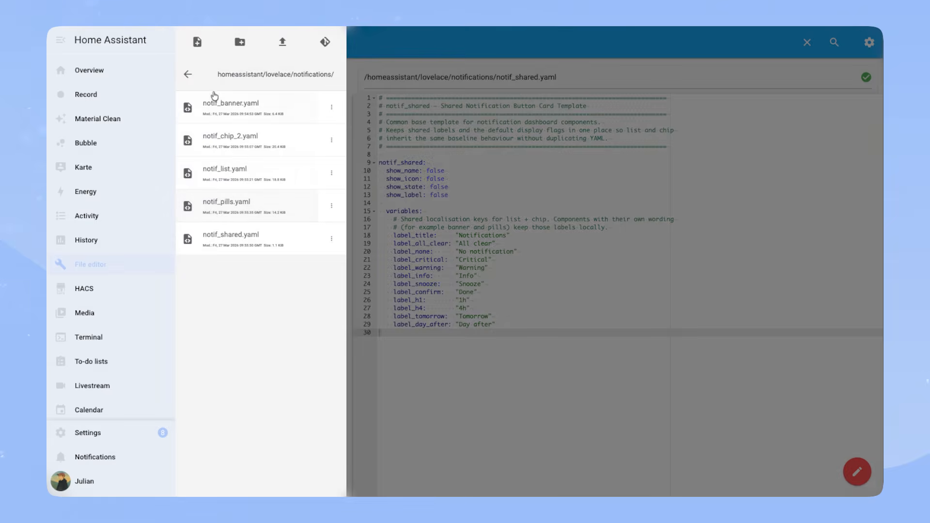
left_click(187, 76)
left_click(245, 268)
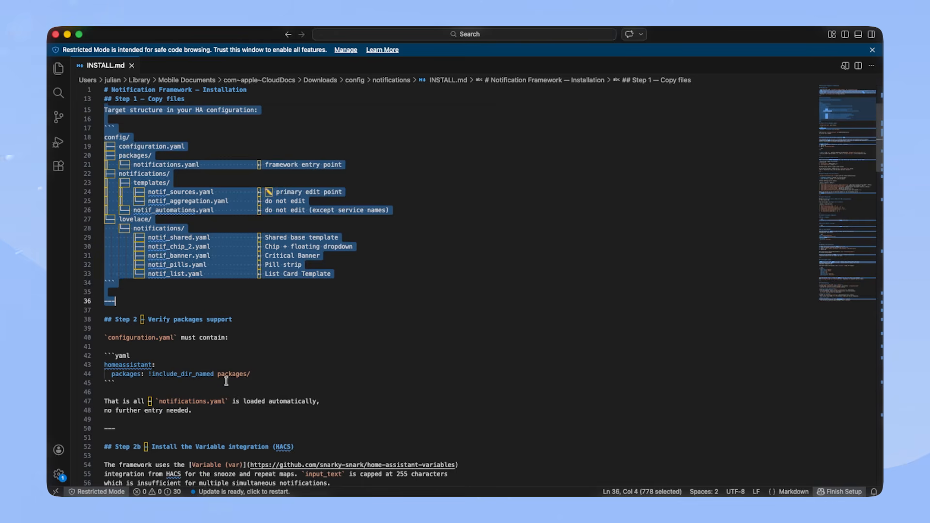
left_click_drag(104, 364, 250, 373)
key("super+c")
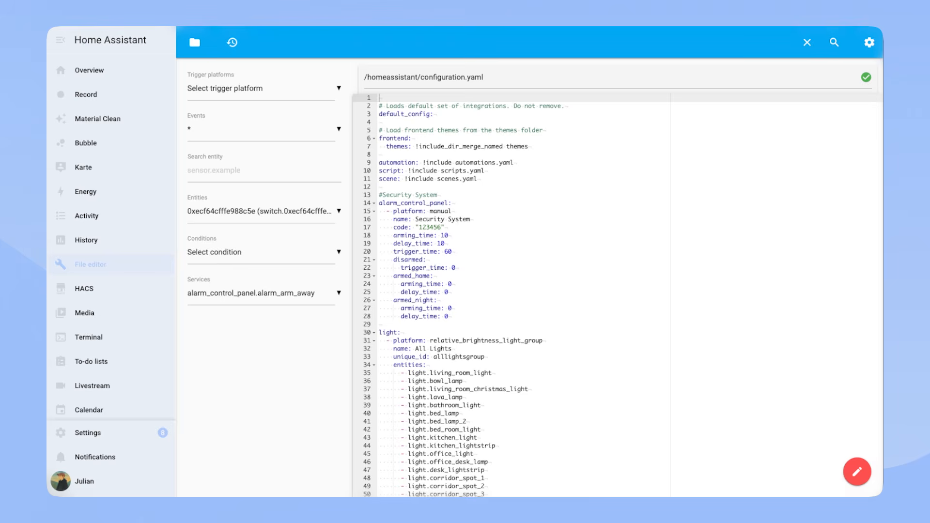
- Insert the copied homeassistant packages include below the frontend section of configuration.yaml and save the file
left_click(560, 147)
key("Return")
key("Return")
key("BackSpace")
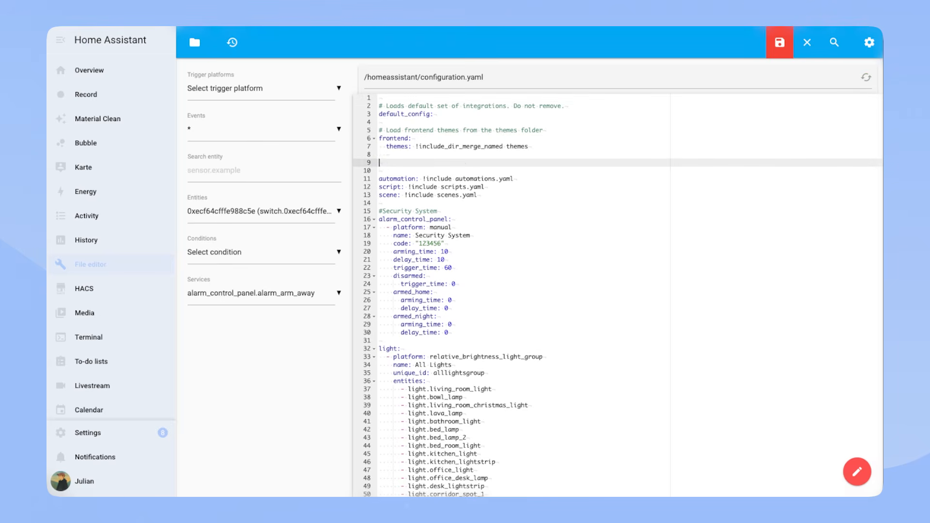
key("super+v")
left_click(780, 42)
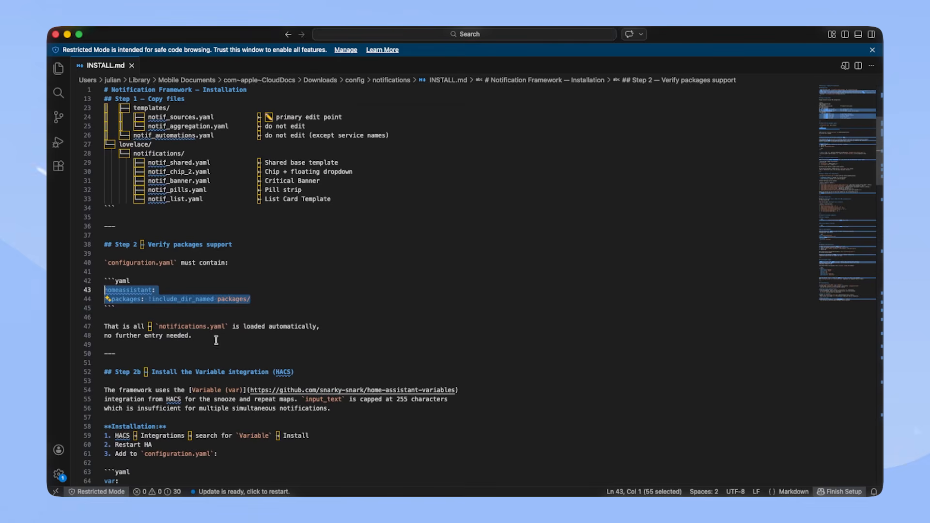
- Follow Step 2b of INSTALL.md by finding the Variable integration in HACS and downloading it
scroll(219, 340, "down", 3)
left_click_drag(105, 306, 315, 399)
left_click(316, 399)
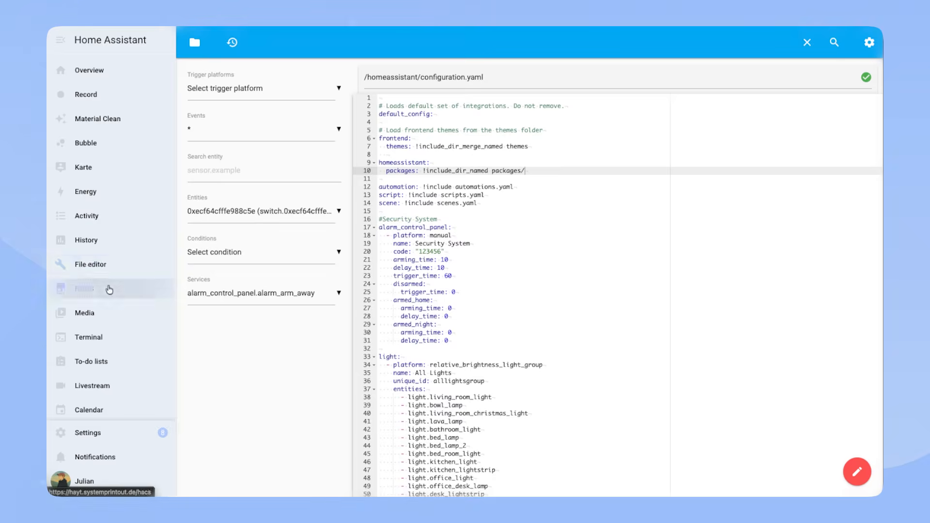
left_click(108, 289)
key("ctrl+a")
type("variable")
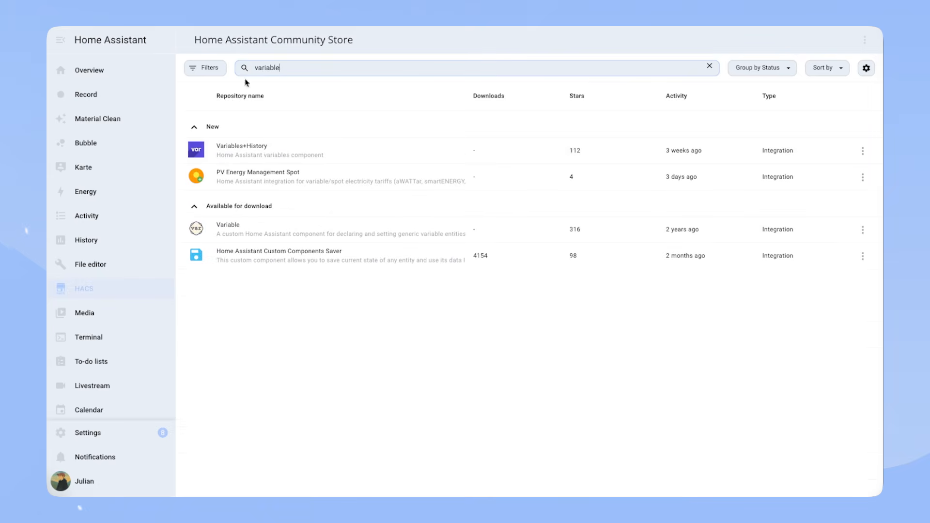
left_click(286, 231)
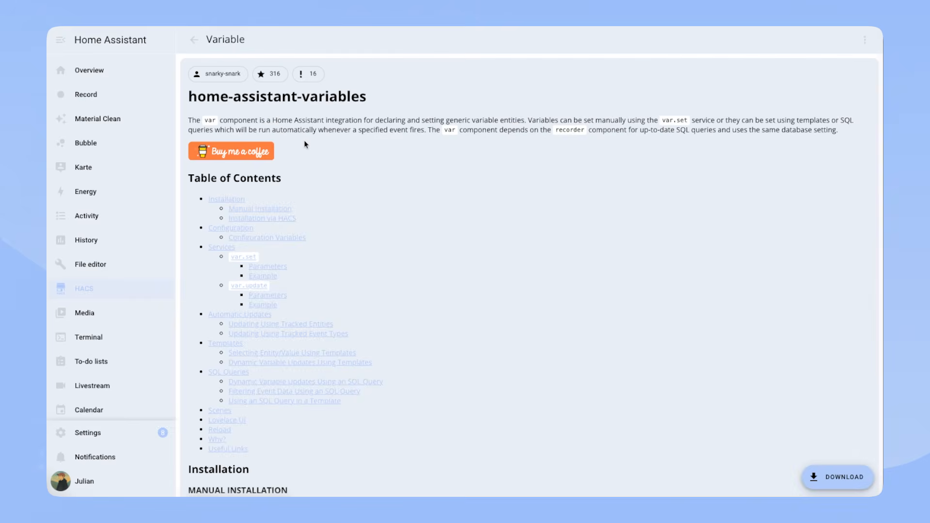
left_click(823, 479)
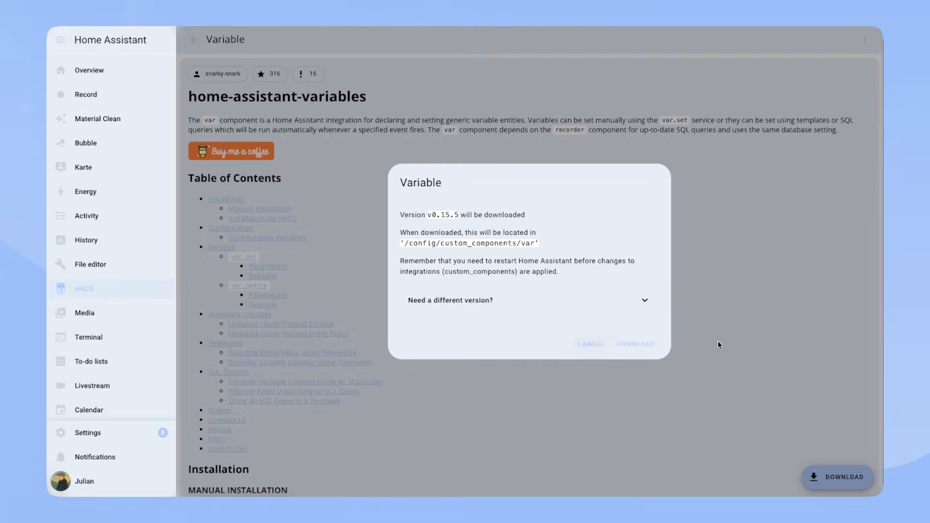
left_click(646, 345)
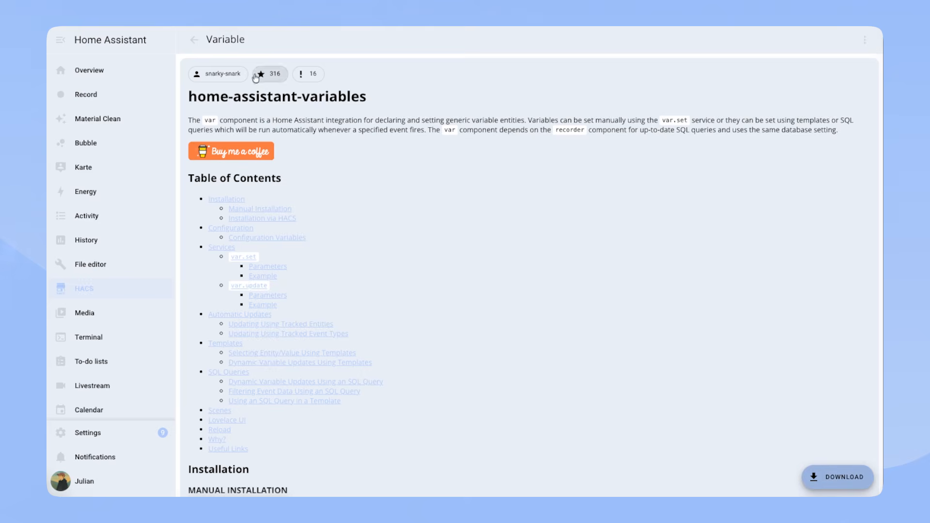
left_click(196, 43)
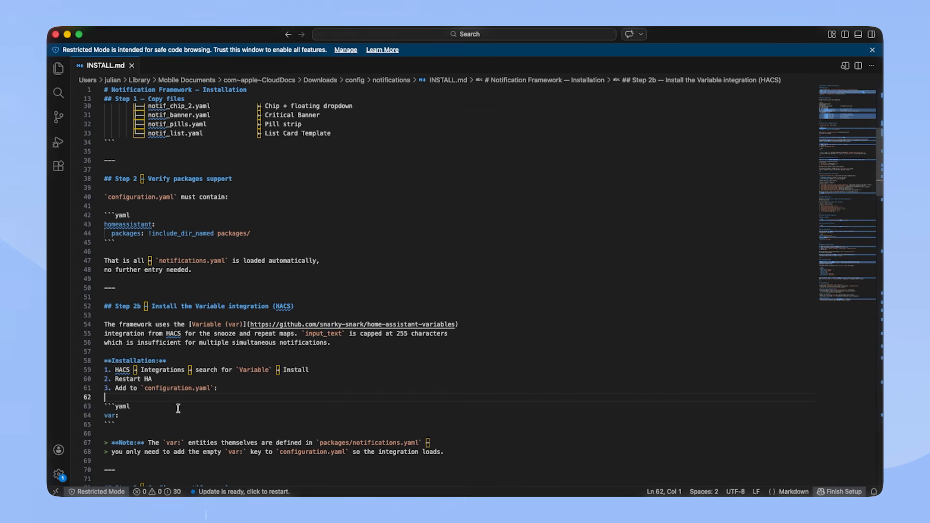
- Add an empty var: key below the homeassistant packages entry in configuration.yaml and save the file
scroll(178, 408, "down", 3)
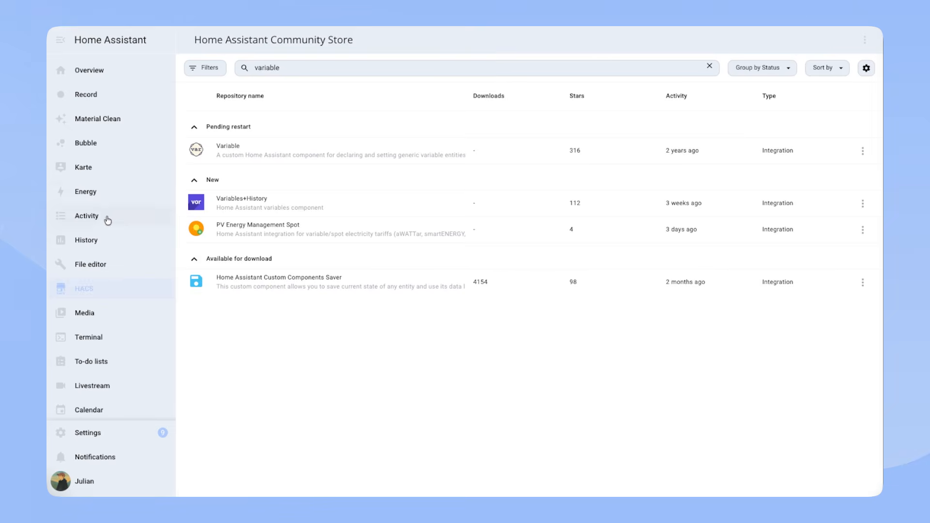
left_click(104, 263)
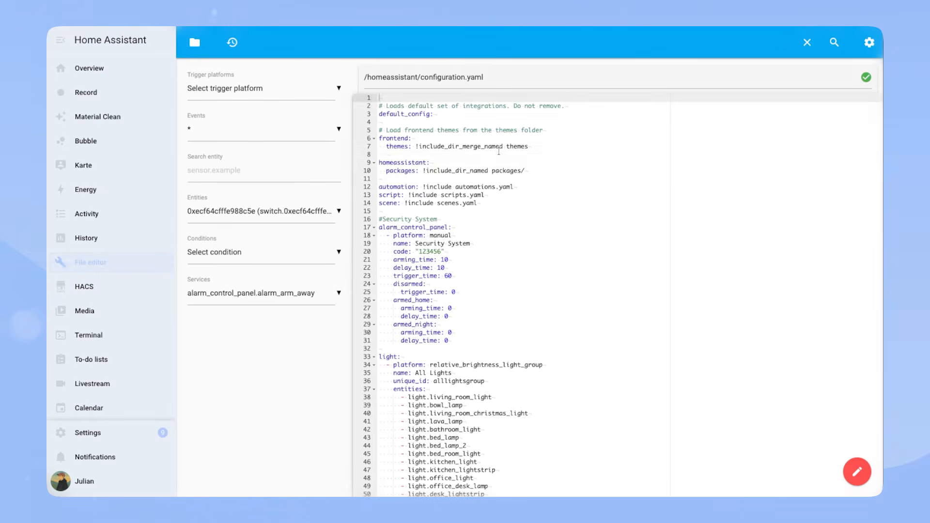
left_click(533, 176)
key("Return")
type("var:")
key("Return")
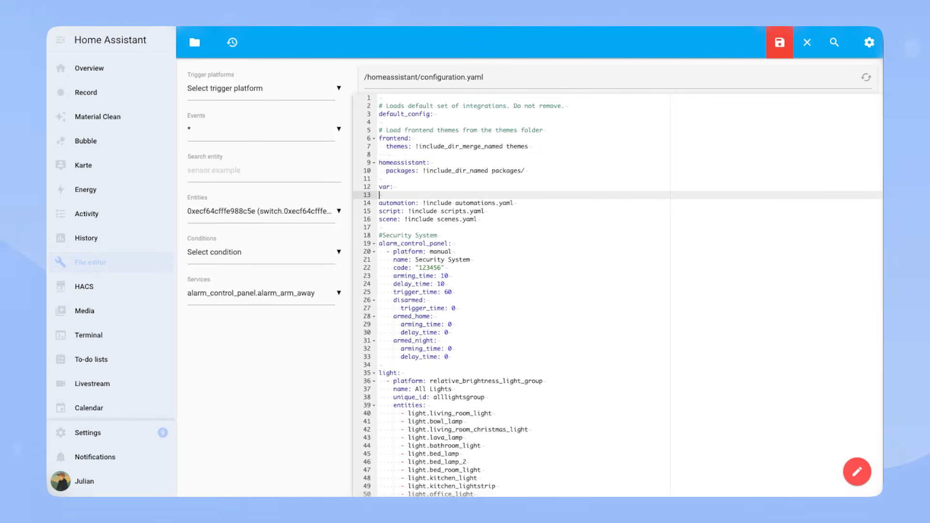
left_click(767, 50)
- Run the configuration check in the developer tools and read the configuration warnings
left_click(87, 432)
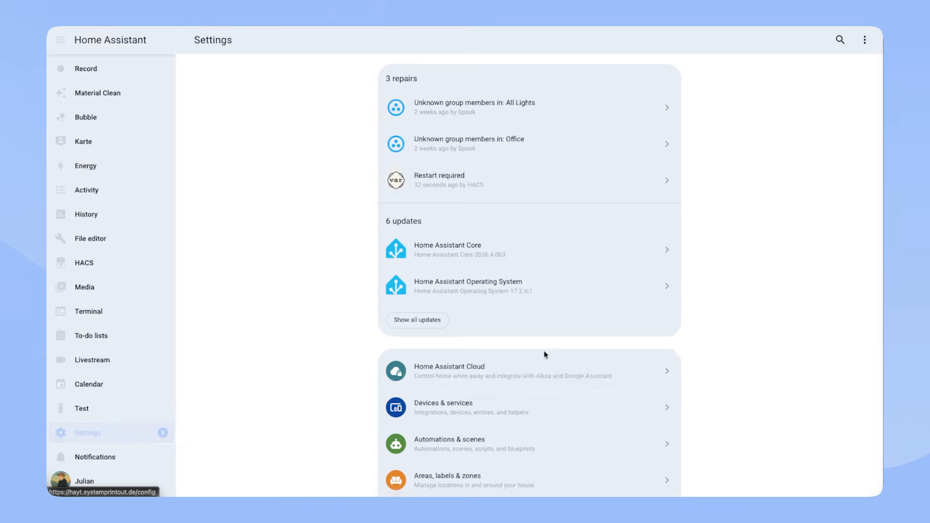
scroll(558, 367, "down", 10)
left_click(557, 399)
left_click(317, 183)
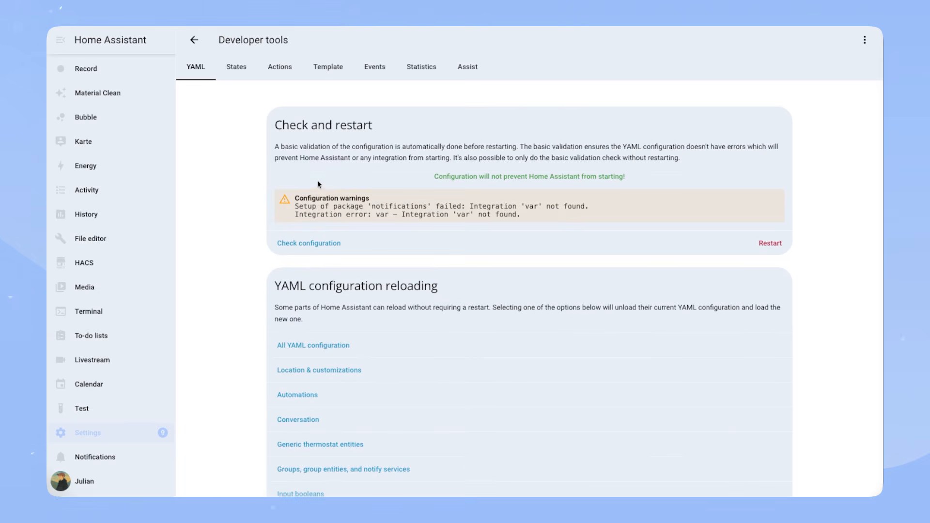
left_click_drag(574, 221, 291, 199)
left_click(340, 202)
- Restart Home Assistant from the developer tools and confirm the restart
left_click(769, 245)
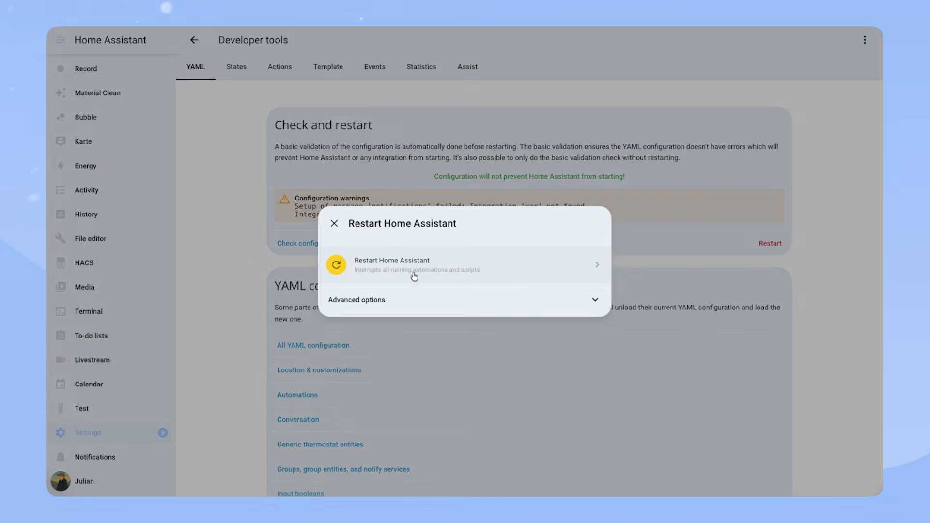
left_click(413, 272)
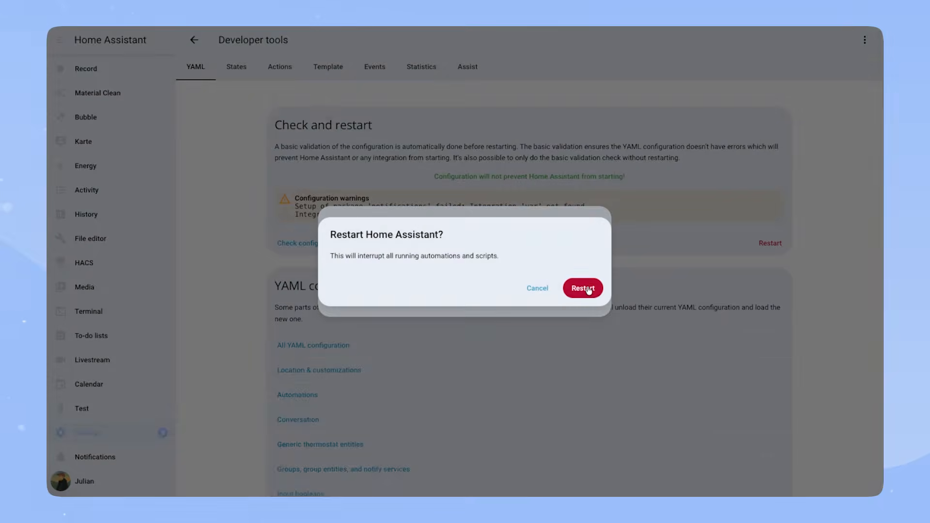
left_click(583, 289)
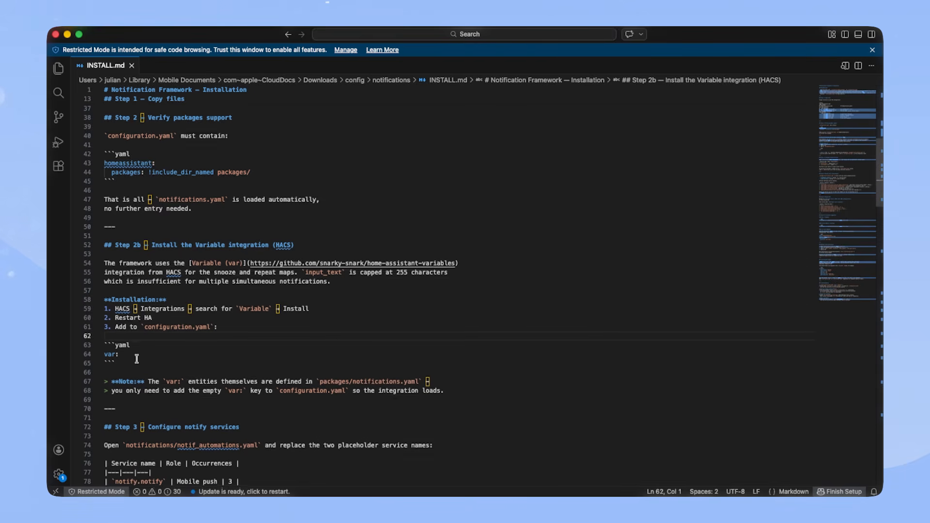
- Read Step 3 of INSTALL.md and open notif_automations.yaml from the notifications folder in the Home Assistant file editor
scroll(137, 359, "down", 3)
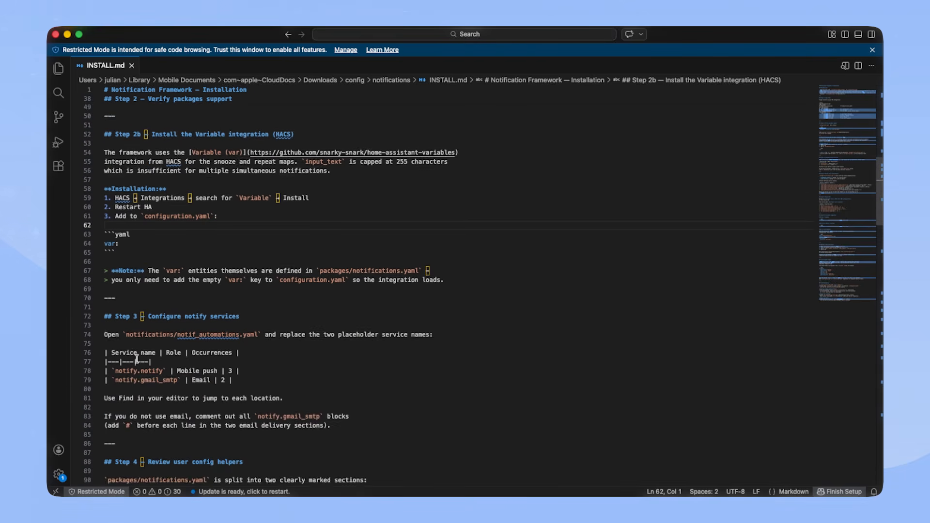
scroll(137, 359, "down", 2)
left_click_drag(164, 401, 99, 262)
left_click(359, 304)
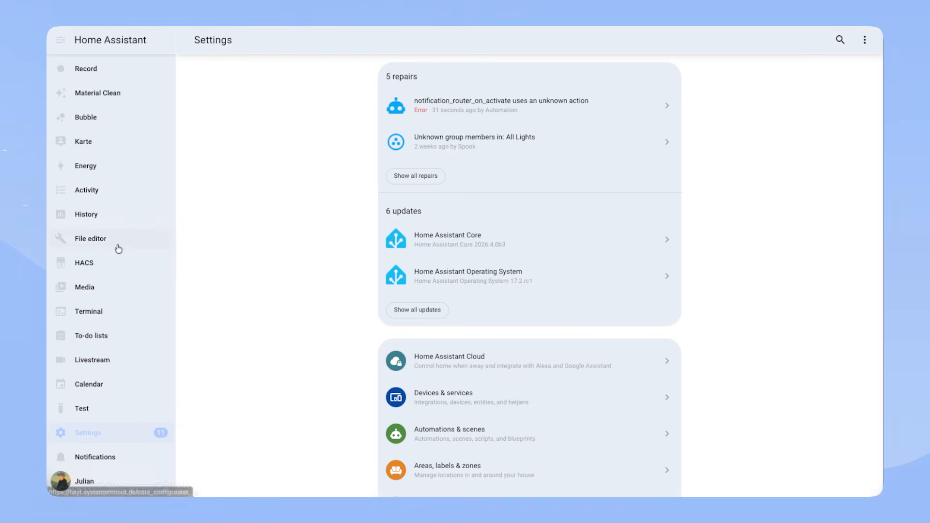
left_click(118, 241)
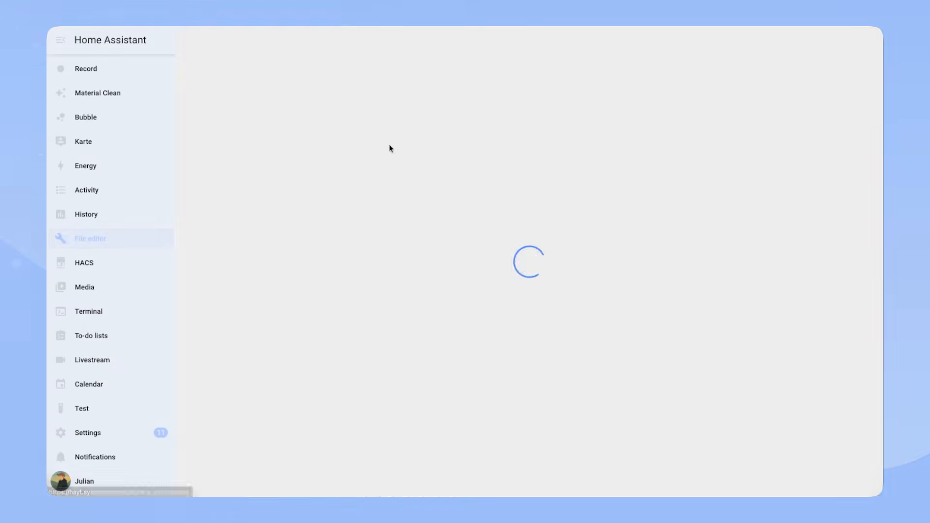
left_click(193, 40)
scroll(247, 339, "down", 5)
left_click(247, 344)
left_click(273, 110)
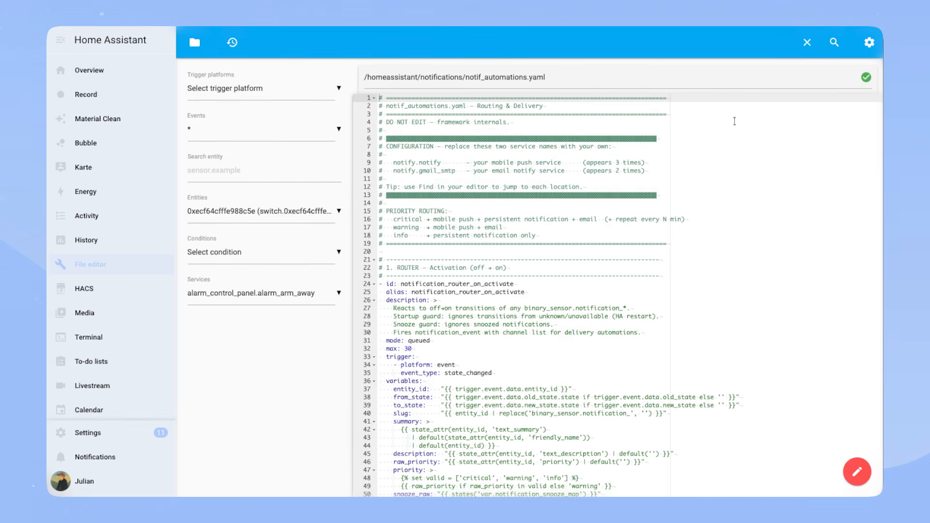
- Find the three notify.notify actions in notif_automations.yaml and change each to notify.persistent_notification
left_click(834, 42)
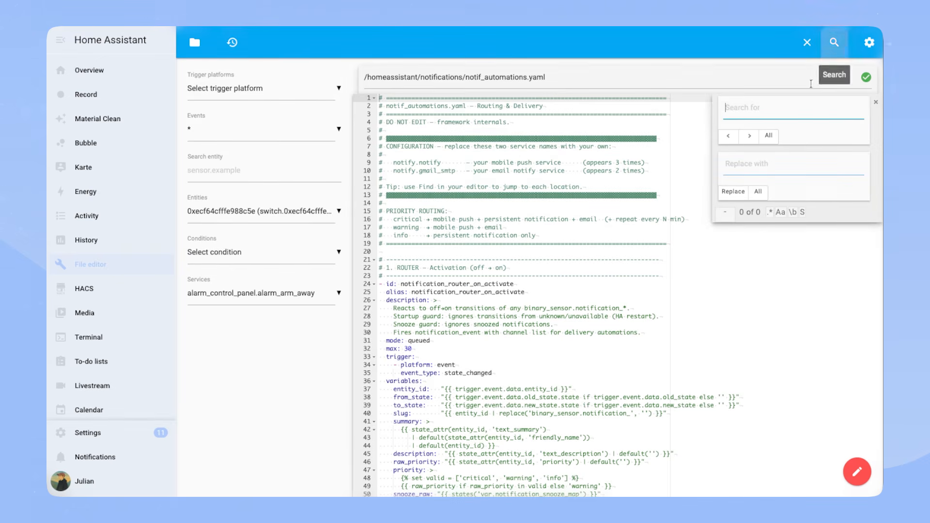
type("notify.notify")
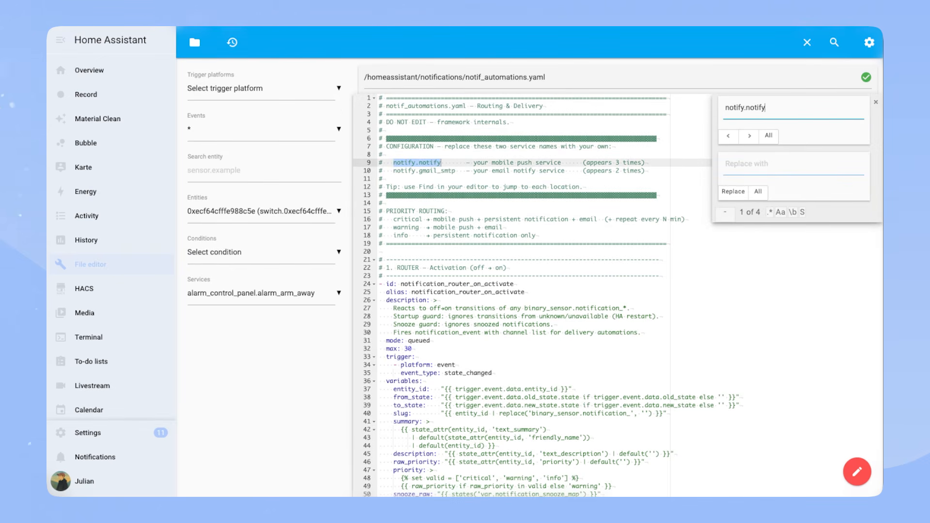
left_click(750, 138)
double_click(485, 290)
type("persistent_notification")
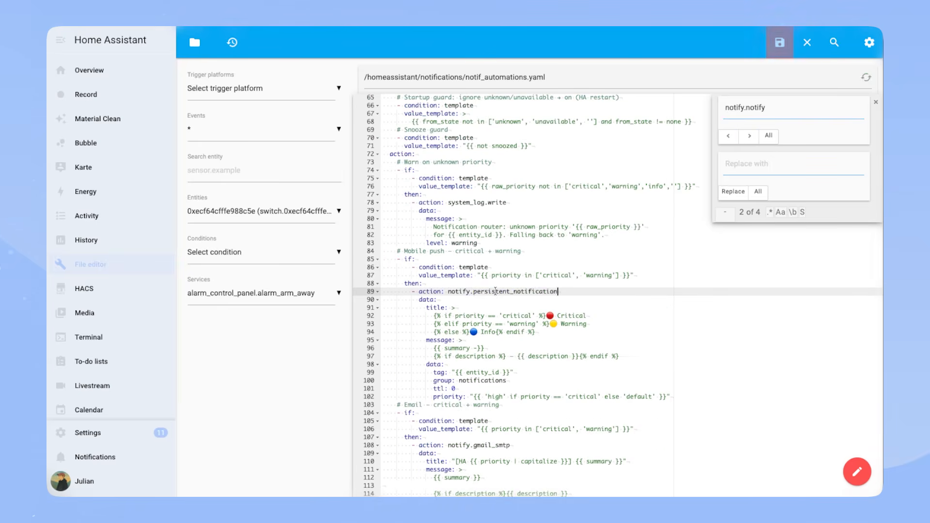
left_click(749, 136)
double_click(511, 291)
type("persistent_notification")
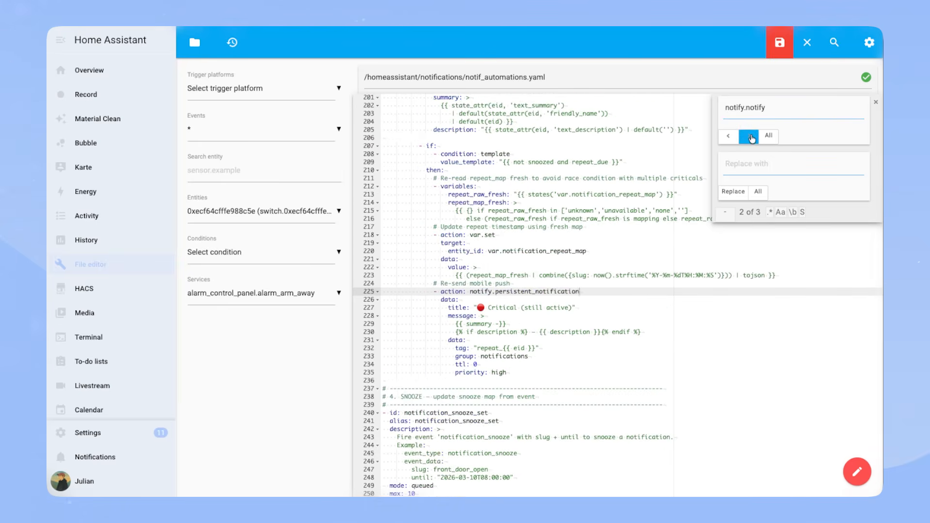
left_click(750, 136)
double_click(521, 291)
type("persistent_notification")
left_click(751, 138)
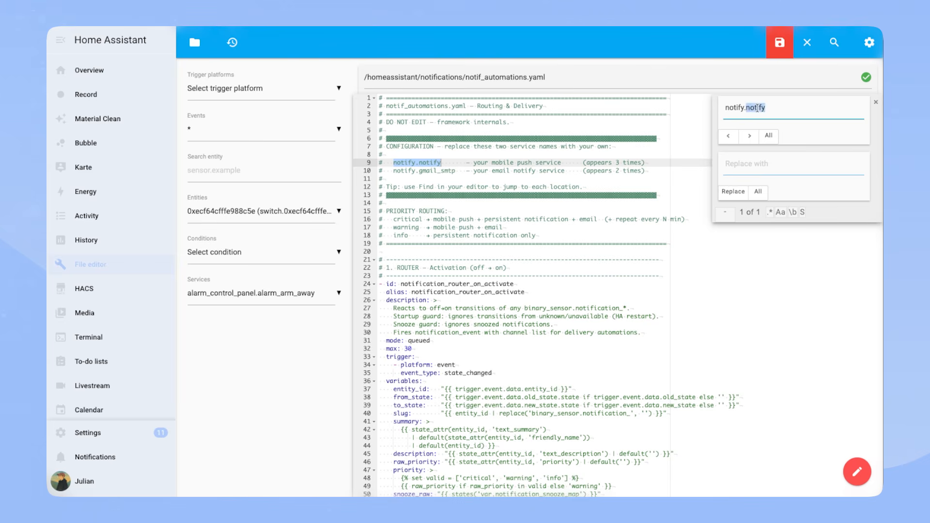
- Find the two notify.gmail_smtp email delivery blocks in notif_automations.yaml, comment them out and save the file
type("gmail_smtp")
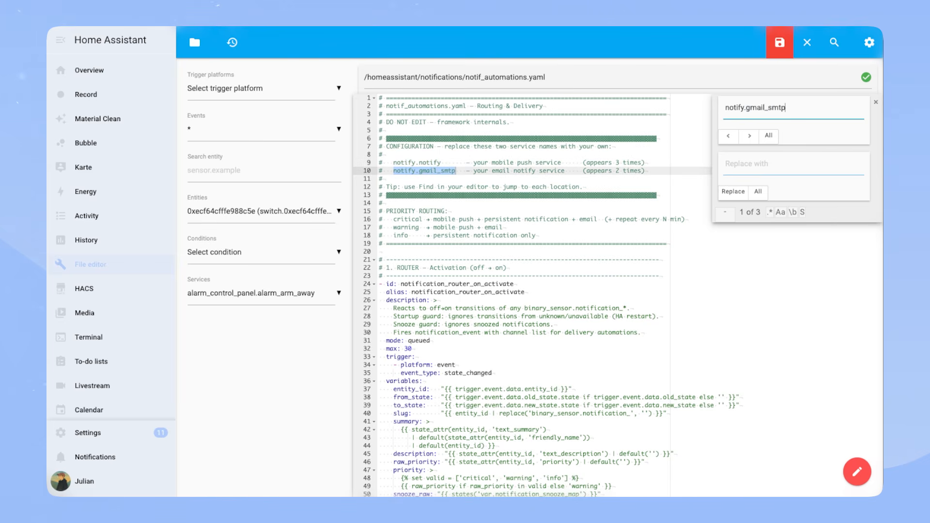
left_click(750, 136)
left_click_drag(382, 255, 386, 380)
key("ctrl+slash")
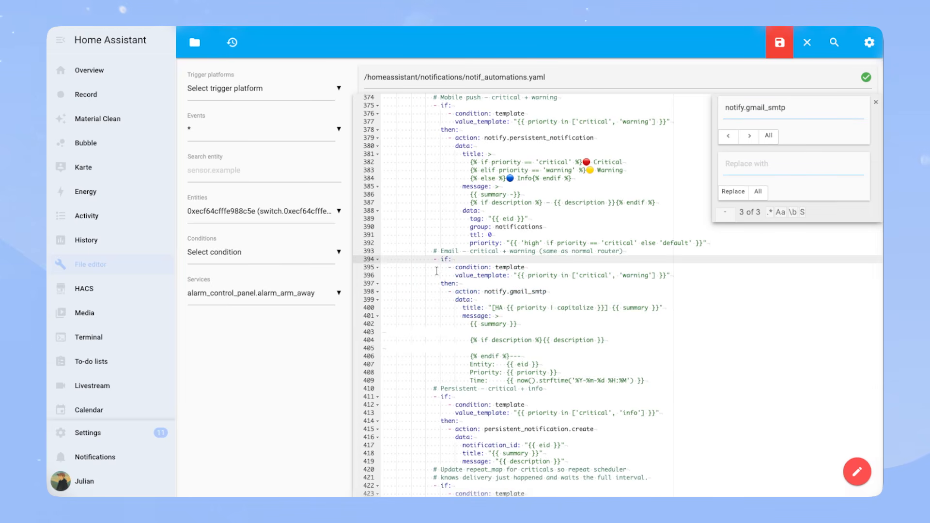
type("#")
key("Down")
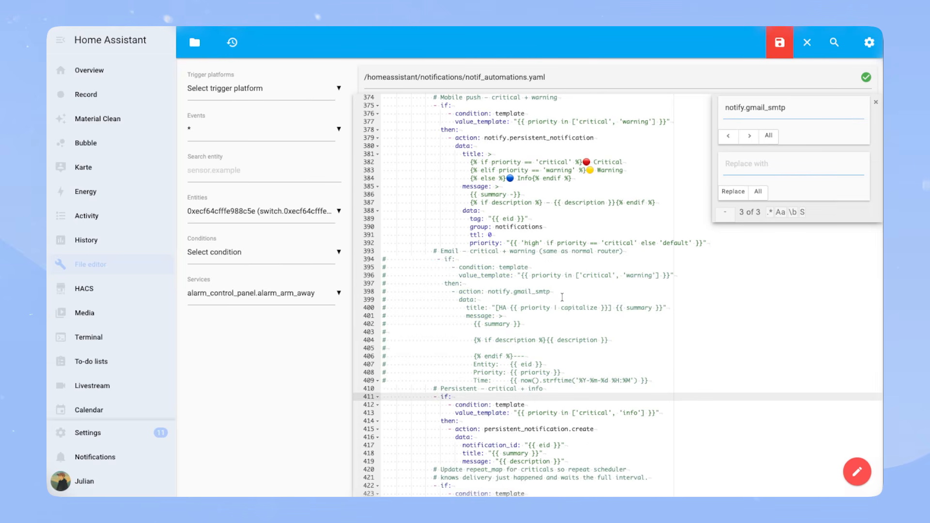
key("Down")
key("Down")
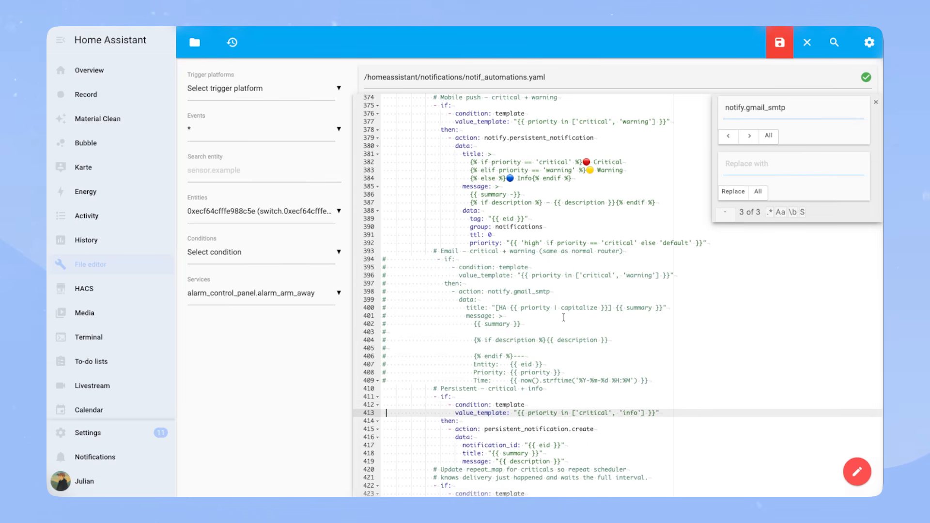
scroll(563, 317, "down", 5)
key("ctrl+s")
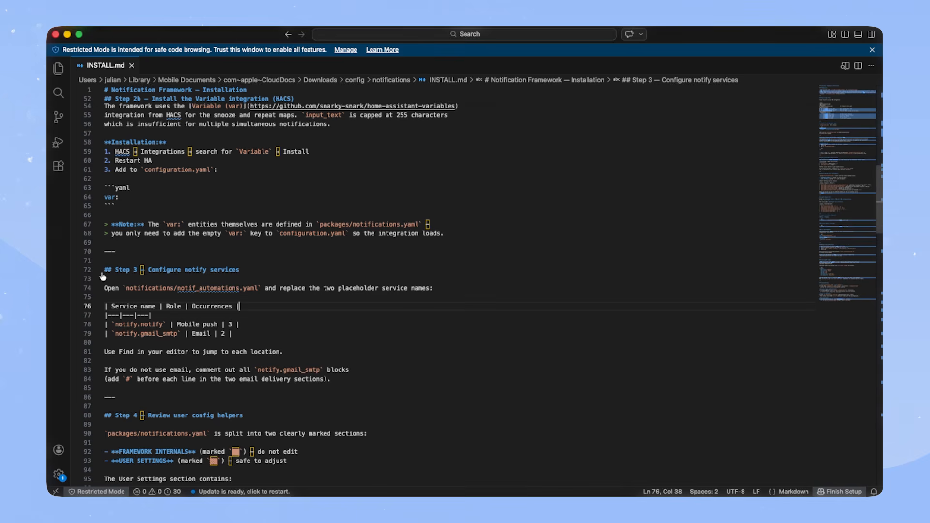
- Read Step 4 of INSTALL.md and open packages/notifications.yaml in the Home Assistant file editor
left_click_drag(103, 274, 261, 398)
left_click(262, 398)
scroll(261, 402, "down", 2)
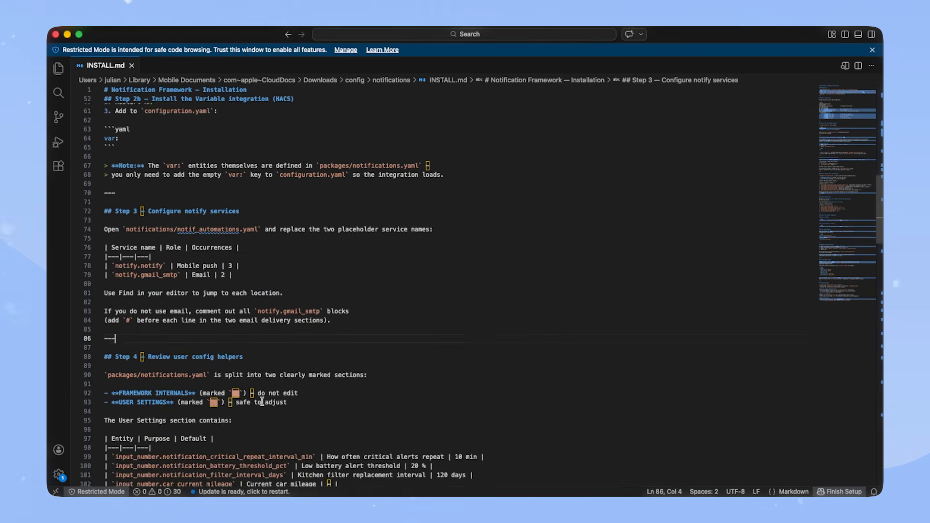
scroll(262, 402, "down", 1)
scroll(270, 358, "down", 3)
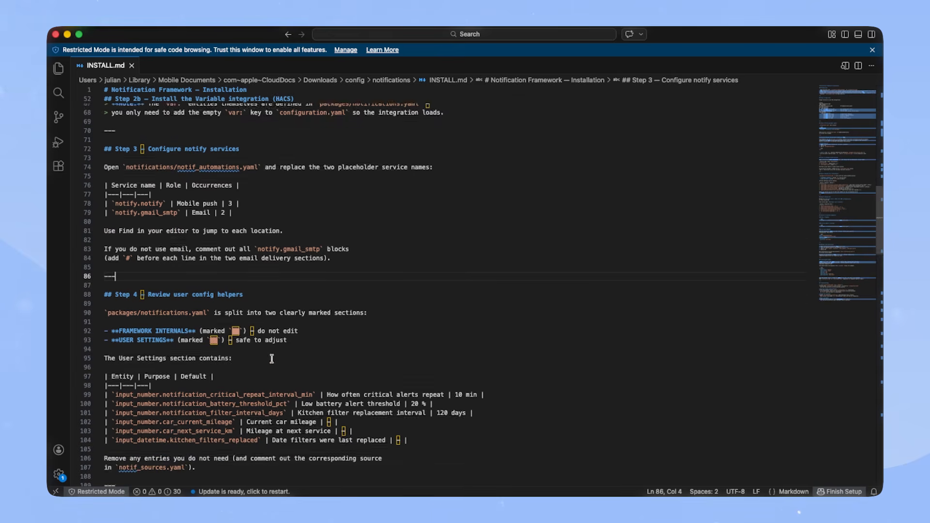
left_click_drag(324, 424, 104, 248)
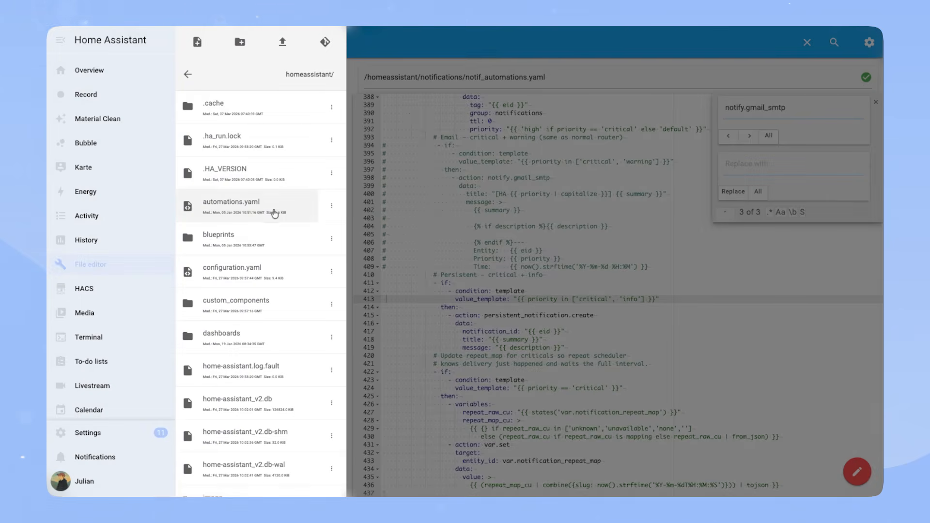
left_click(274, 267)
left_click(259, 115)
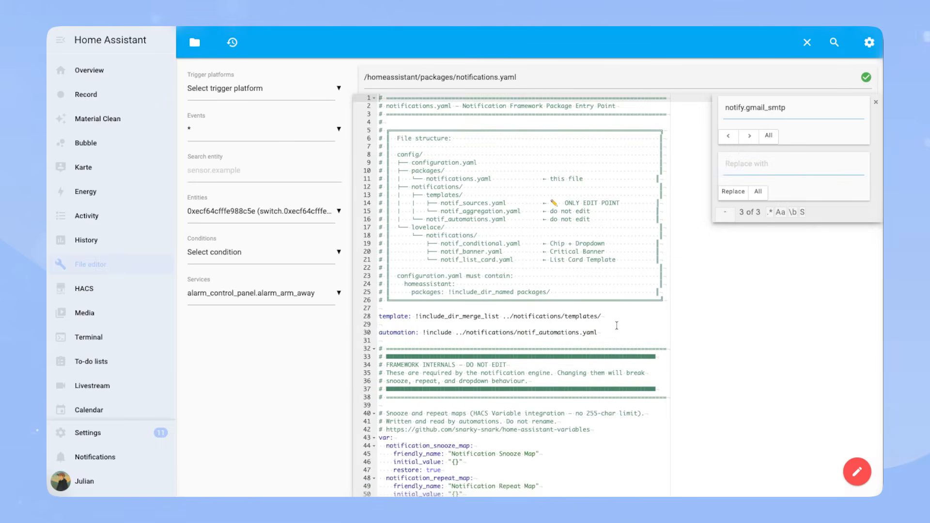
- Delete the user settings that follow notification_battery_threshold_pct in notifications.yaml and save the file
scroll(620, 329, "down", 2)
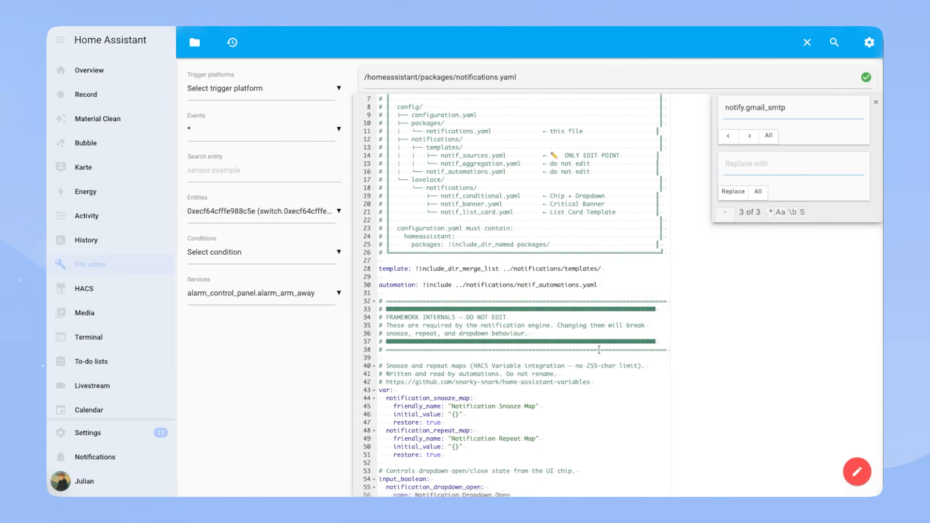
scroll(600, 349, "down", 14)
left_click_drag(453, 492, 388, 213)
scroll(410, 230, "up", 2)
key("BackSpace")
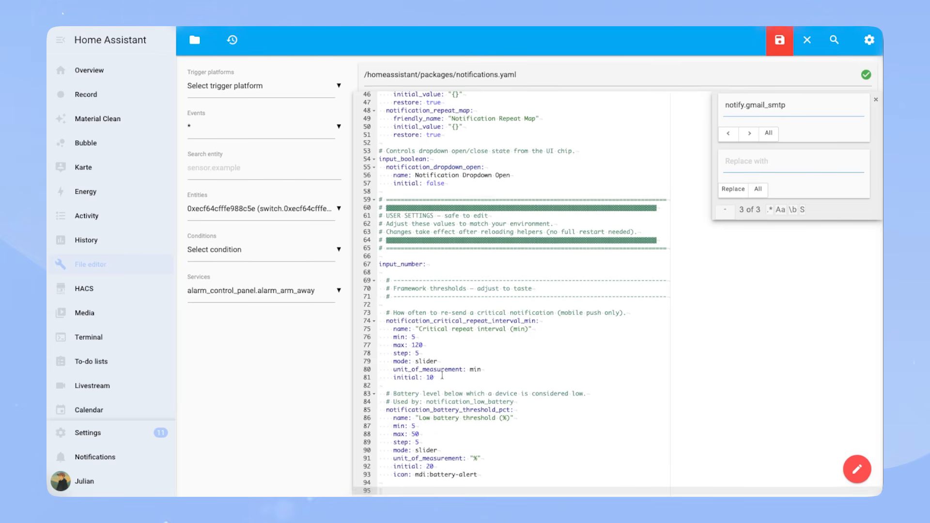
key("ctrl+s")
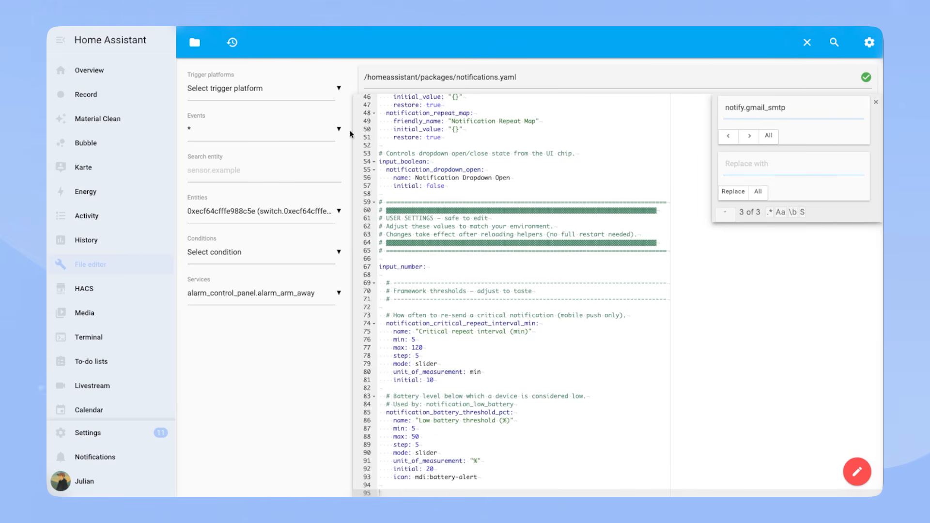
- Open notif_sources.yaml from the notifications/templates folder
left_click(195, 42)
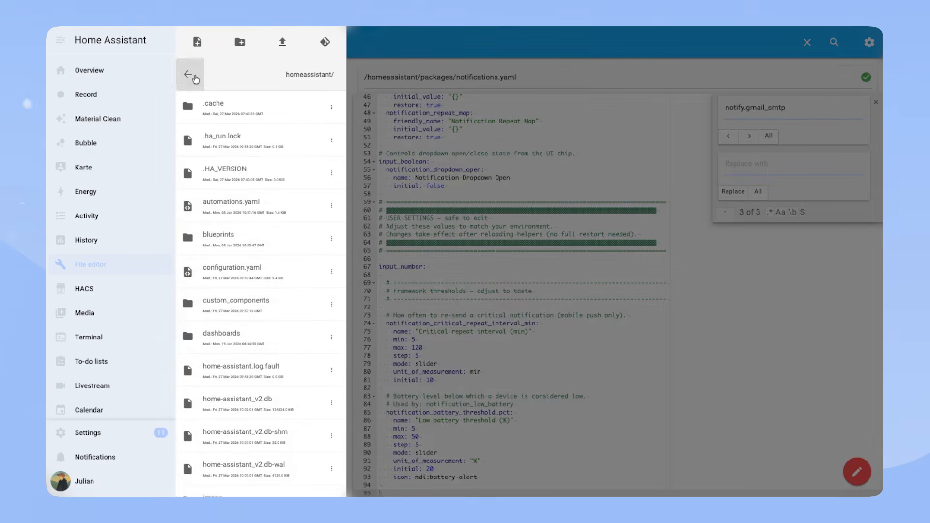
scroll(252, 310, "down", 5)
left_click(237, 274)
left_click(249, 134)
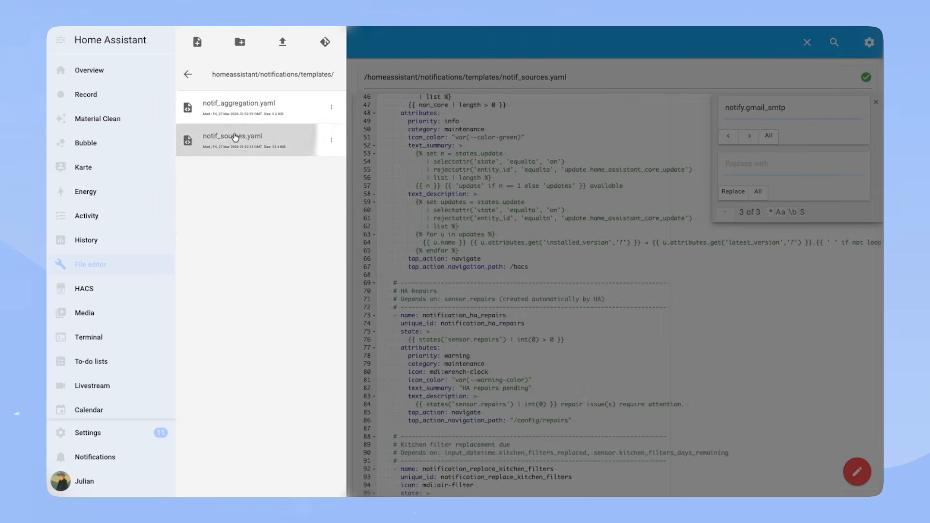
left_click(232, 137)
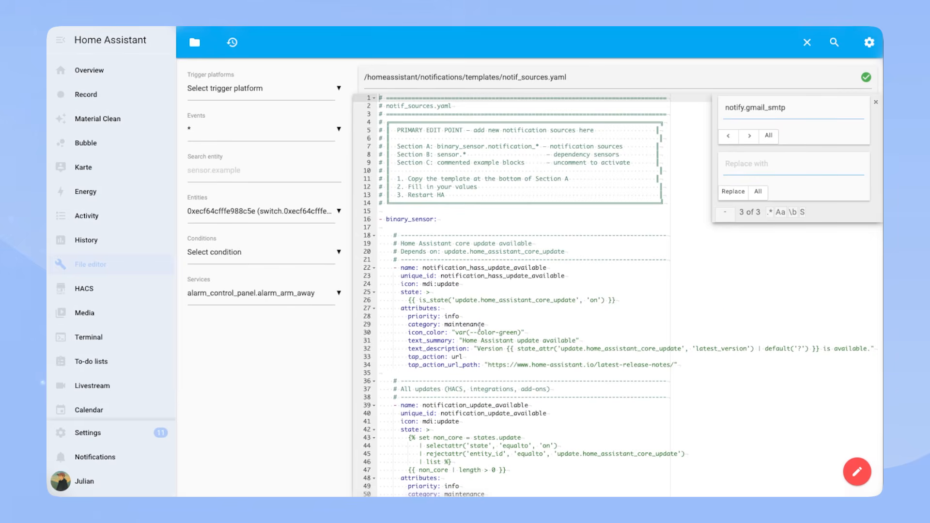
- Comment out the whole notification_replace_kitchen_filters block in notif_sources.yaml
scroll(475, 316, "down", 10)
scroll(468, 354, "down", 5)
left_click(396, 251)
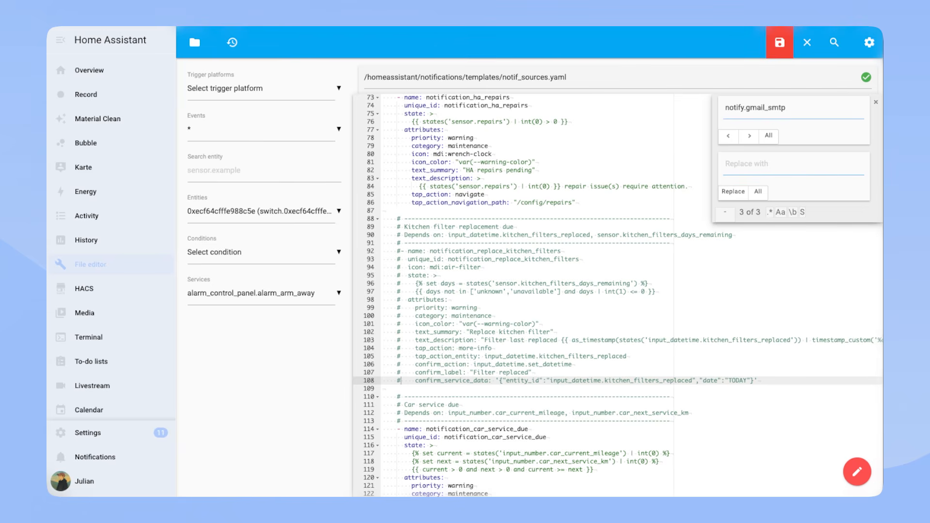
- Review the remaining notification sources, the template block and the kitchen_filters_days_remaining sensor in notif_sources.yaml
scroll(417, 297, "down", 10)
scroll(397, 175, "down", 14)
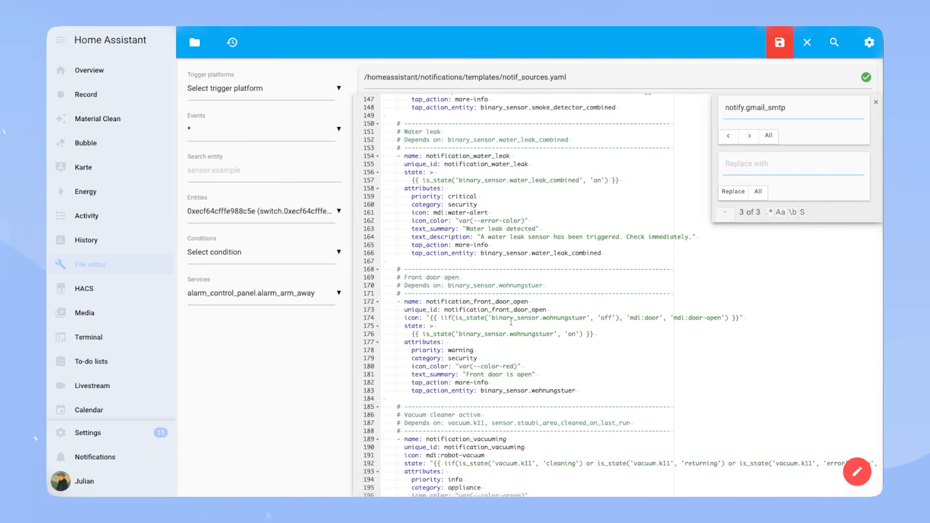
double_click(546, 320)
left_click(527, 328)
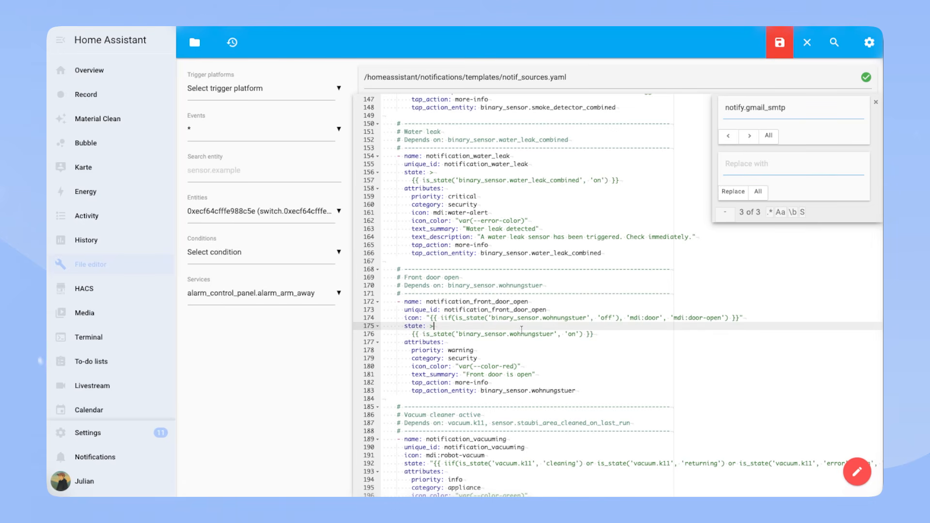
scroll(455, 330, "down", 2)
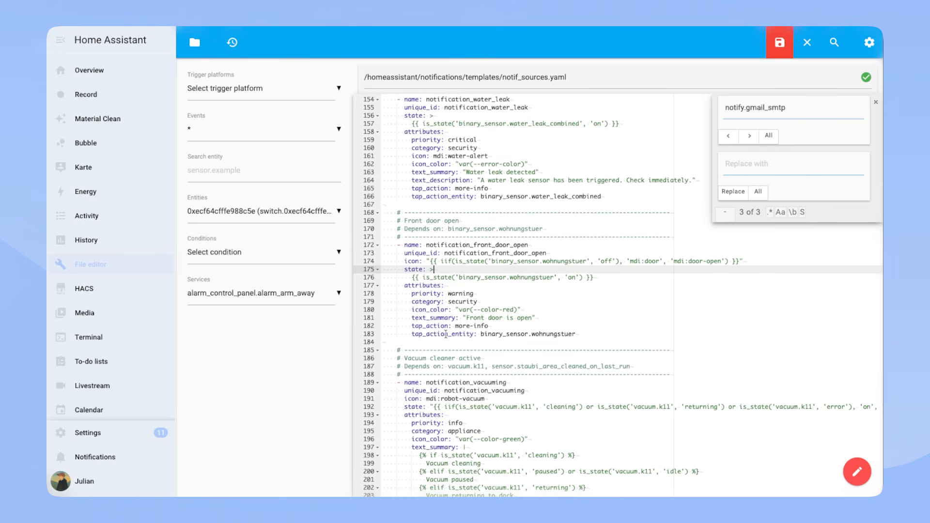
scroll(468, 373, "down", 1)
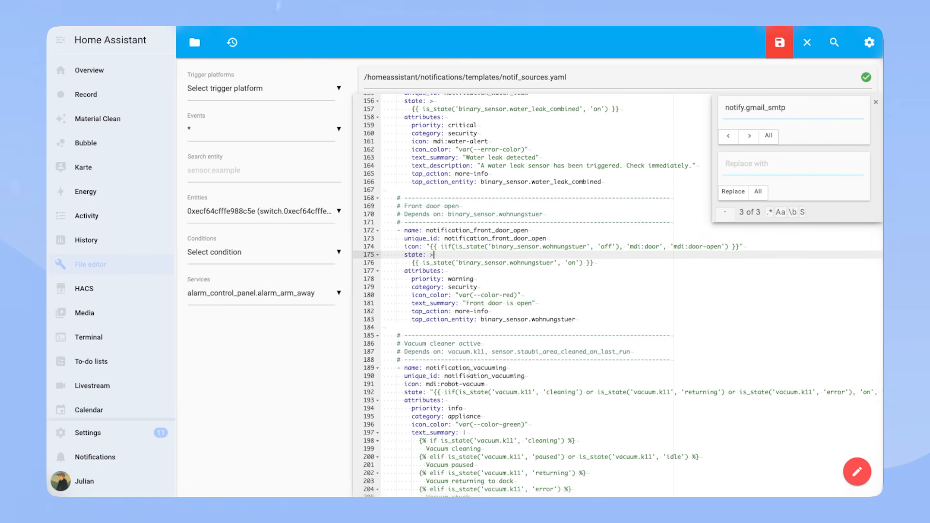
scroll(469, 373, "up", 8)
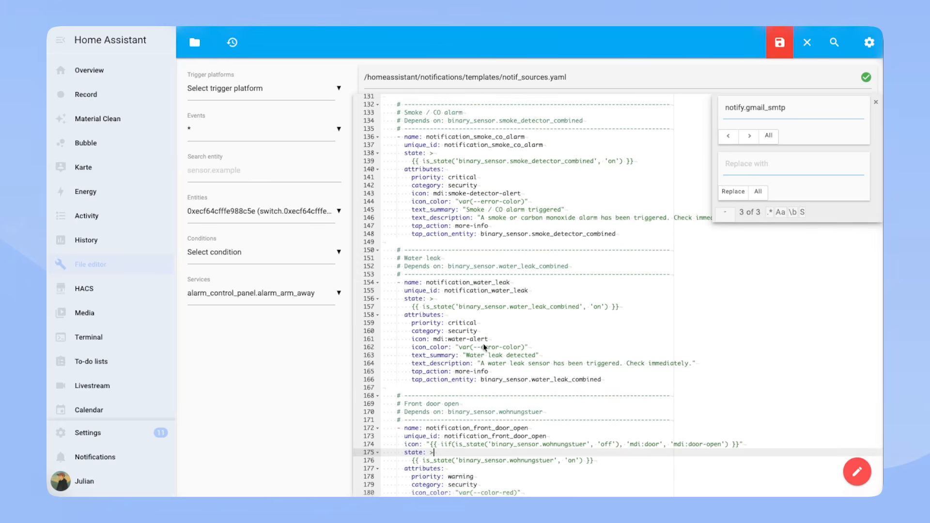
scroll(483, 344, "up", 20)
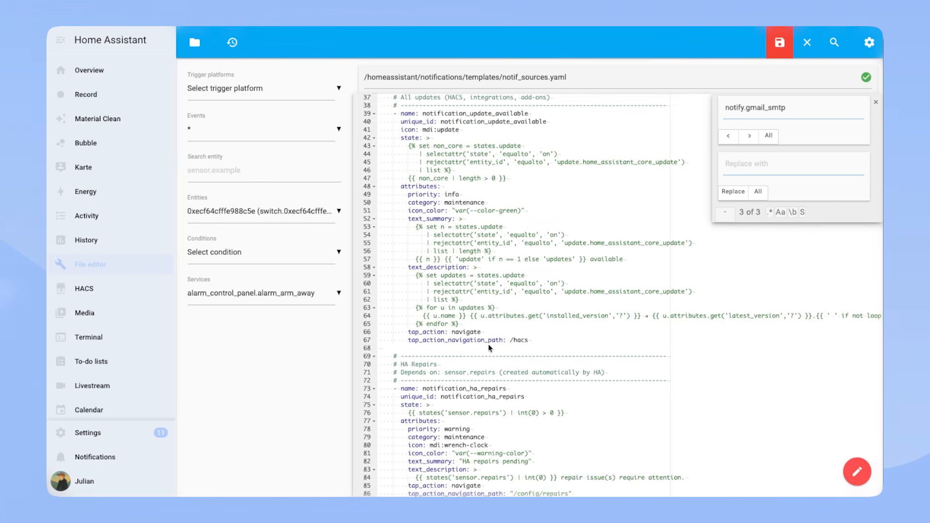
scroll(489, 347, "up", 6)
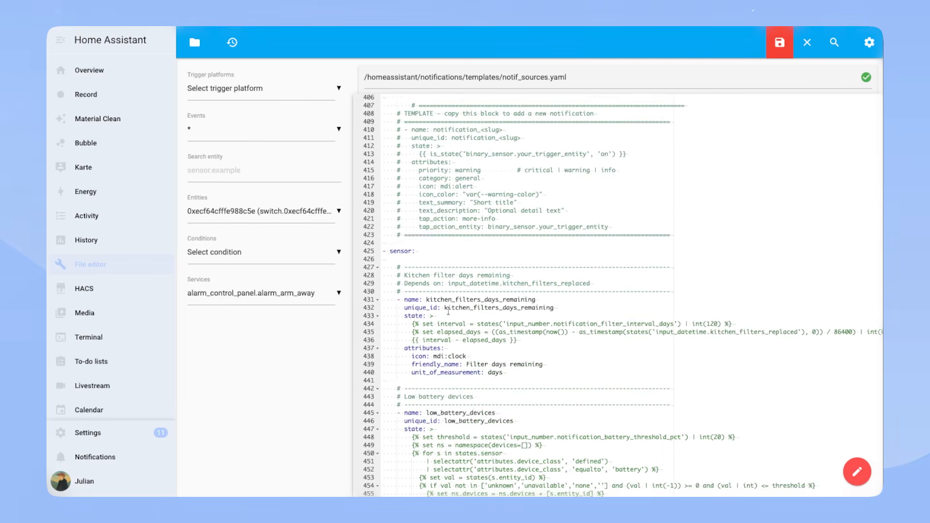
scroll(488, 329, "down", 2)
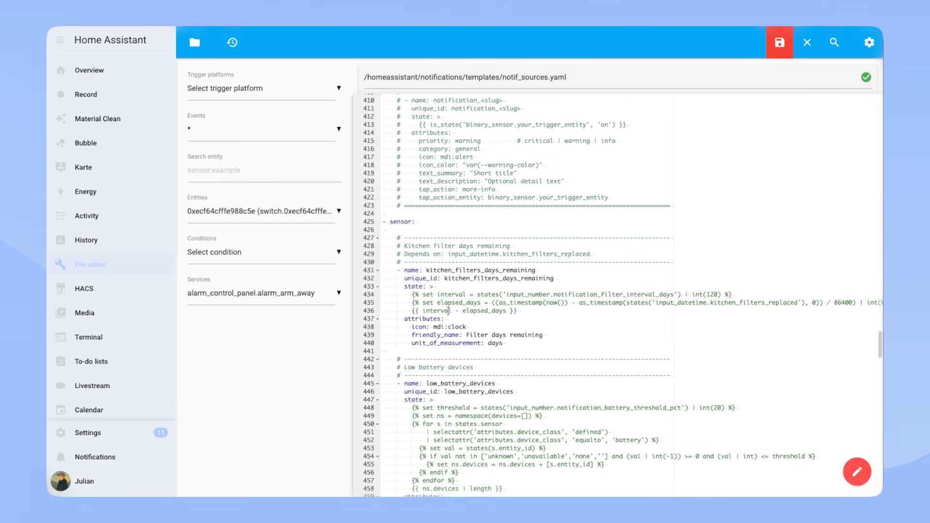
left_click_drag(504, 326, 379, 220)
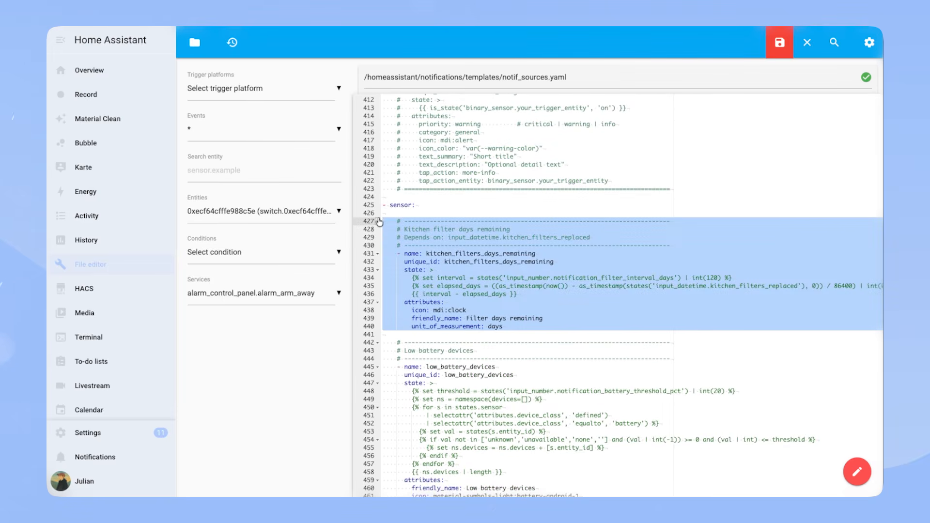
scroll(466, 200, "up", 3)
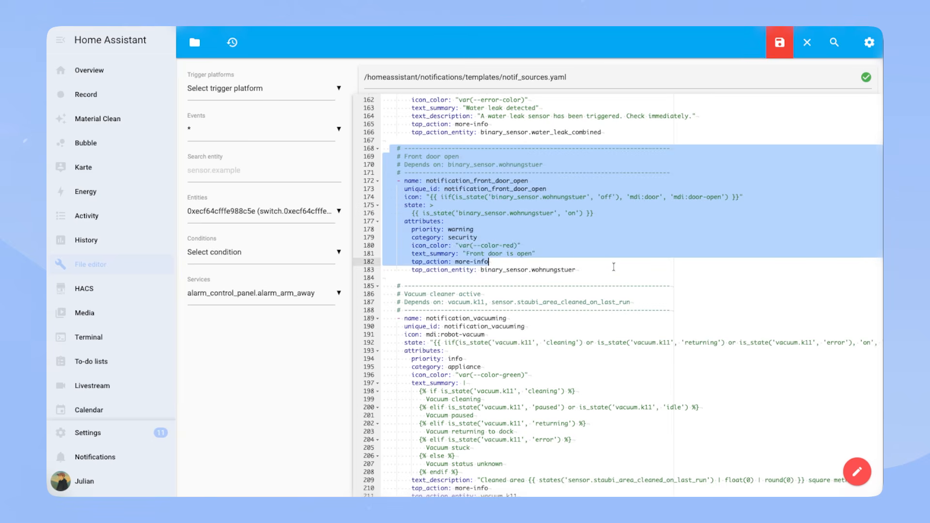
- Delete the front door open notification block, including its comment header, from notif_sources.yaml
left_click_drag(562, 264, 581, 272)
key("BackSpace")
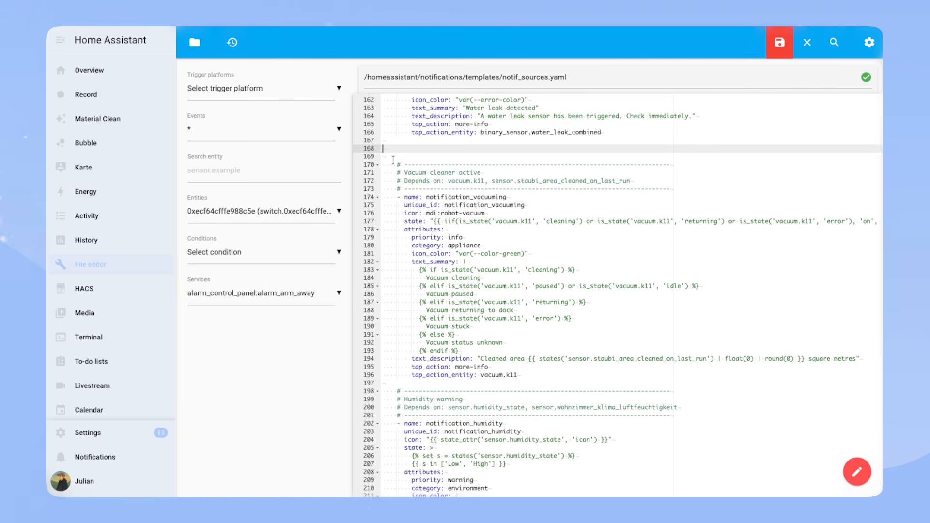
left_click(393, 166)
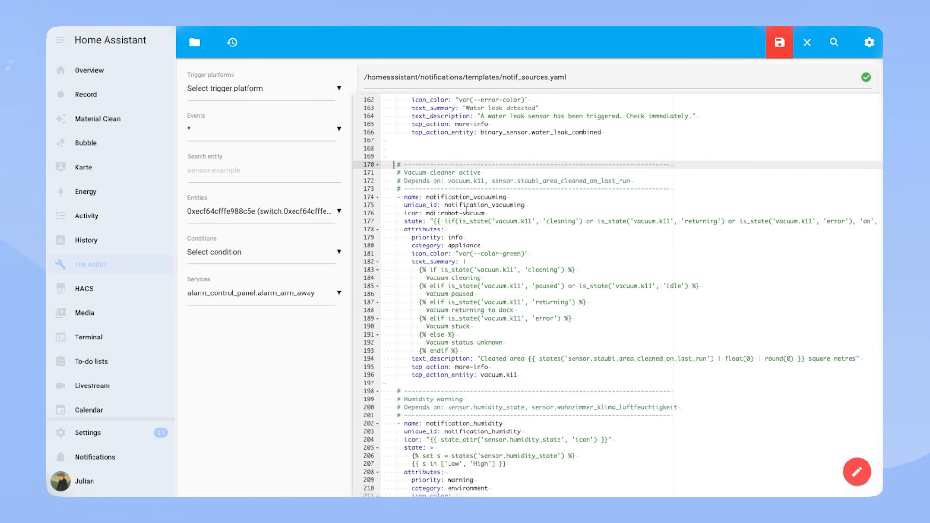
- Replace every occurrence of vacuum.k11 with vacuum.dobby in notif_sources.yaml and close the search
double_click(478, 180)
double_click(529, 220)
double_click(510, 269)
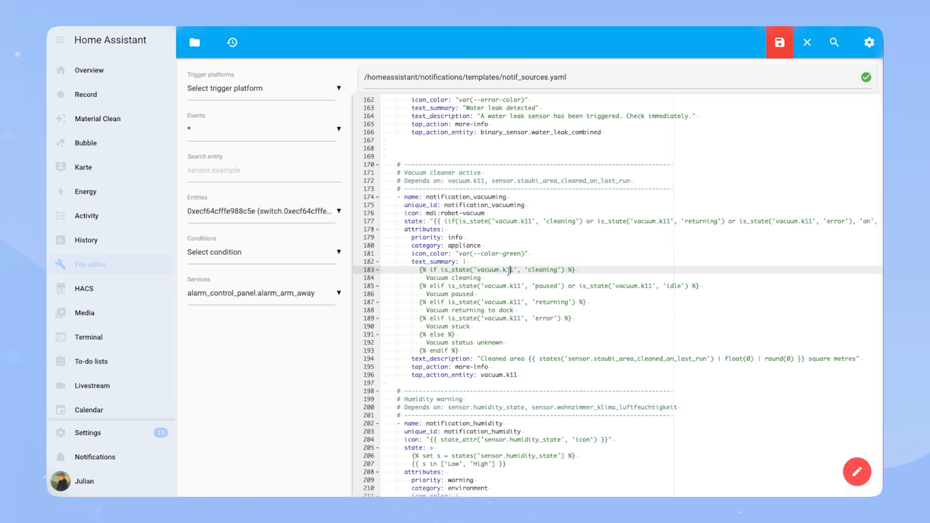
double_click(516, 285)
double_click(646, 285)
double_click(516, 302)
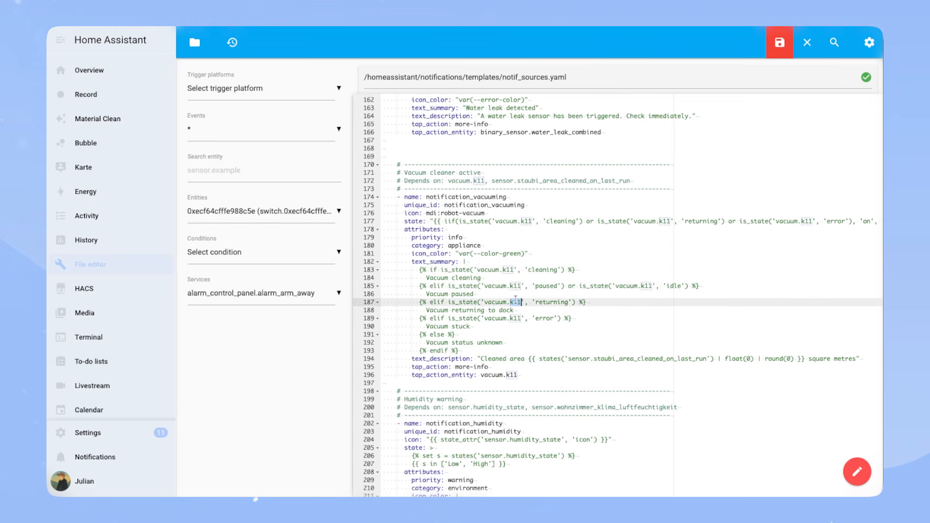
left_click(834, 42)
type("vacuu")
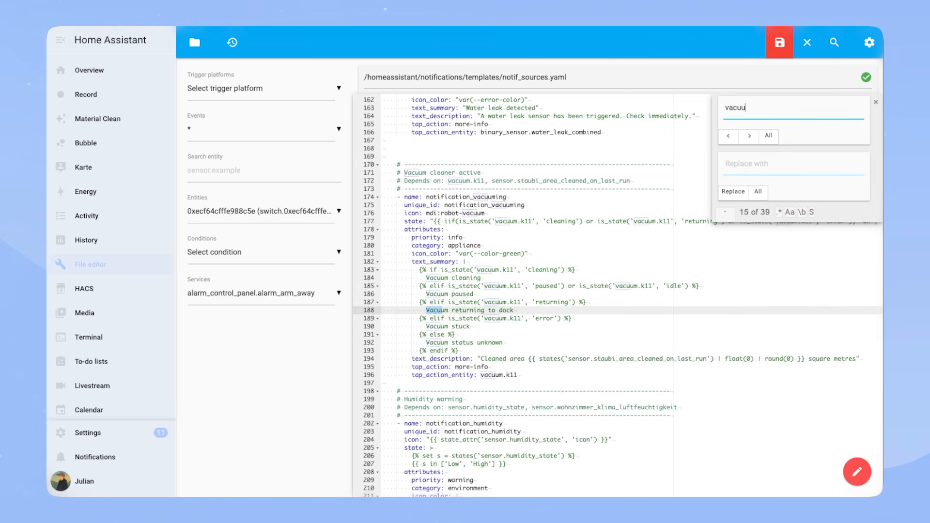
type("m.k11")
key("Tab")
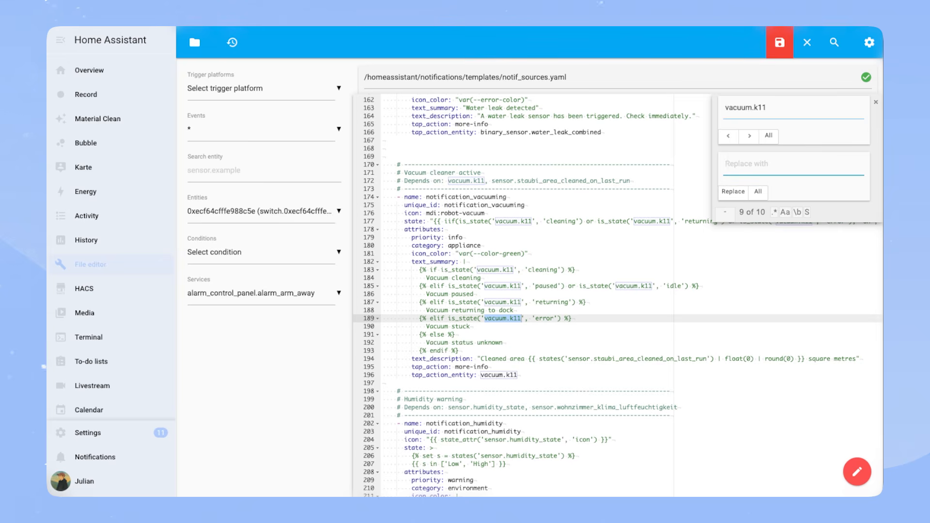
left_click(759, 193)
left_click(875, 103)
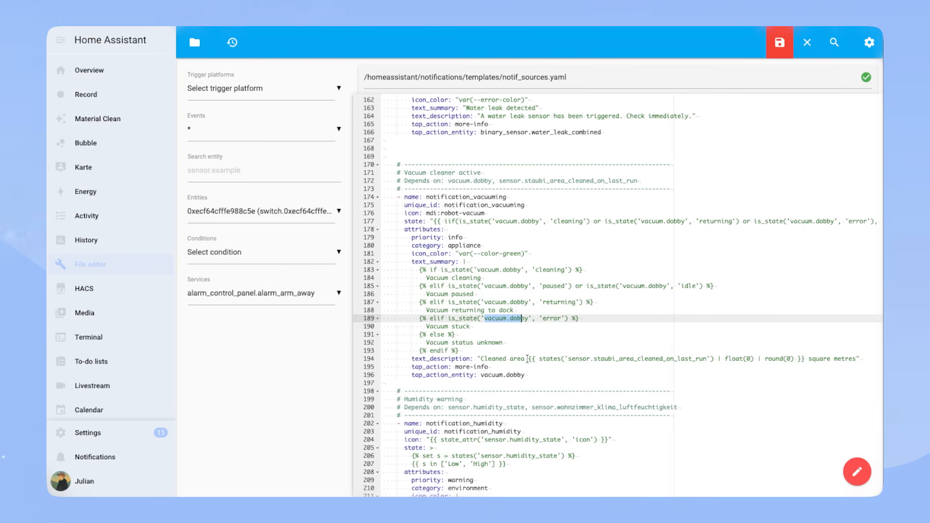
- Change the vacuuming notification's text_description to "Vacuum needs attention" and save the file
left_click_drag(529, 359, 713, 358)
left_click(809, 358, "shift")
key("BackSpace")
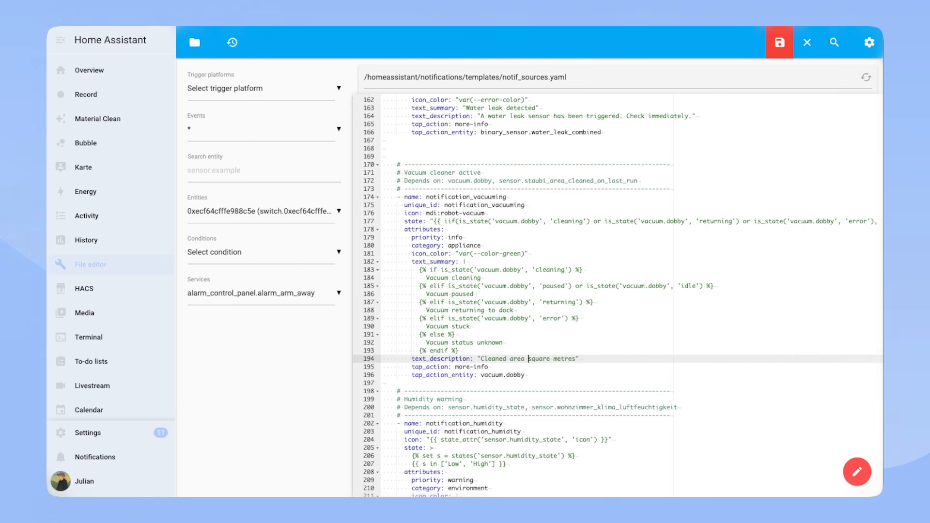
left_click_drag(499, 359, 574, 359)
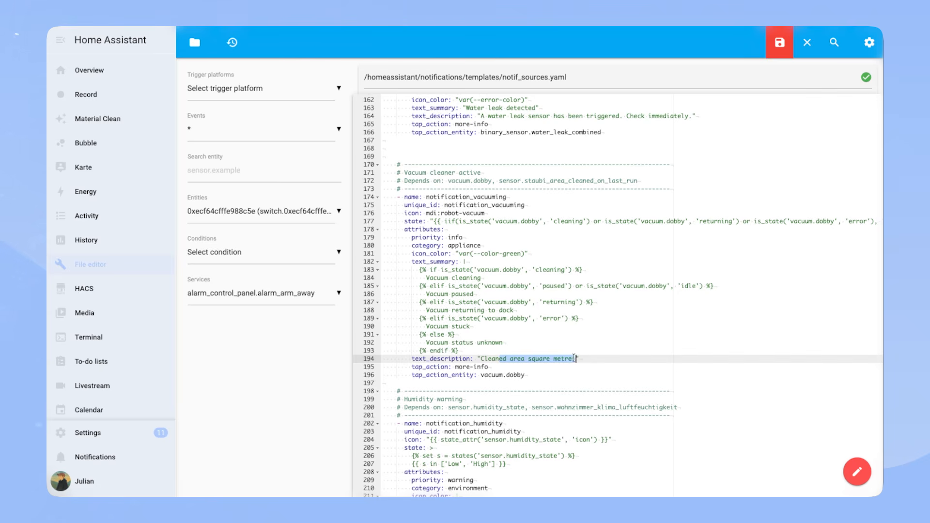
mouse_move(481, 358)
left_mouse_down()
mouse_move(576, 359)
mouse_move(543, 358)
left_mouse_up()
type("Cleaning finishedVacuum needs attention")
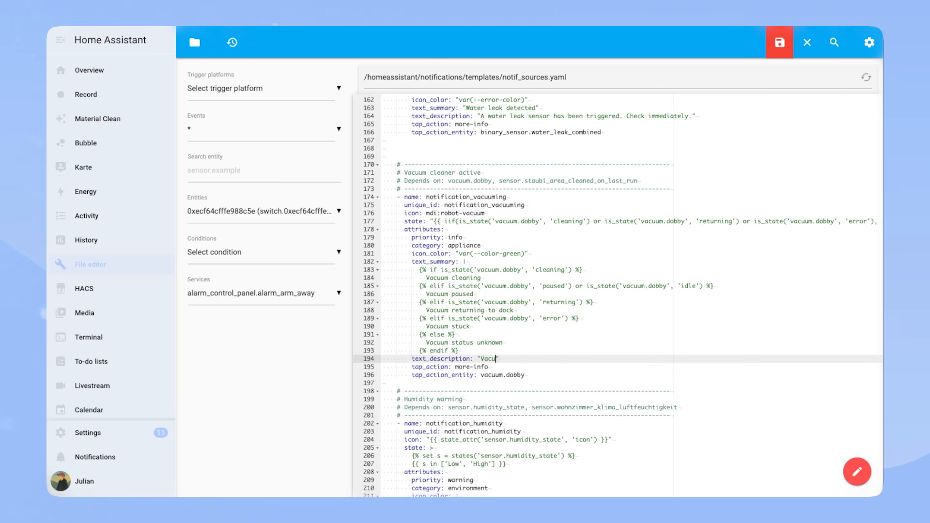
left_click(548, 376)
key("ctrl+s")
- Delete the other unneeded notification and sensor blocks from notif_sources.yaml and save the file
scroll(556, 403, "down", 6)
scroll(630, 356, "up", 1)
left_click_drag(643, 375, 385, 126)
key("BackSpace")
scroll(435, 194, "up", 7)
left_click_drag(528, 432, 383, 198)
key("BackSpace")
key("BackSpace")
scroll(483, 251, "up", 10)
scroll(484, 251, "down", 16)
left_click_drag(384, 154, 515, 316)
left_click(515, 316)
scroll(475, 317, "down", 2)
scroll(475, 318, "down", 5)
left_click_drag(484, 418, 423, 279)
key("BackSpace")
scroll(543, 342, "down", 9)
left_click_drag(498, 338, 383, 97)
key("BackSpace")
scroll(712, 333, "down", 1)
left_click_drag(527, 375, 384, 253)
key("BackSpace")
scroll(551, 395, "down", 1)
scroll(551, 395, "down", 5)
left_click_drag(523, 203, 523, 365)
key("BackSpace")
left_click_drag(513, 101, 519, 335)
key("BackSpace")
left_click_drag(504, 101, 488, 364)
key("BackSpace")
scroll(479, 340, "down", 3)
scroll(479, 340, "up", 20)
key("ctrl+s")
- Check the configuration and restart Home Assistant from the developer tools, and open the list of notifications
left_click(120, 440)
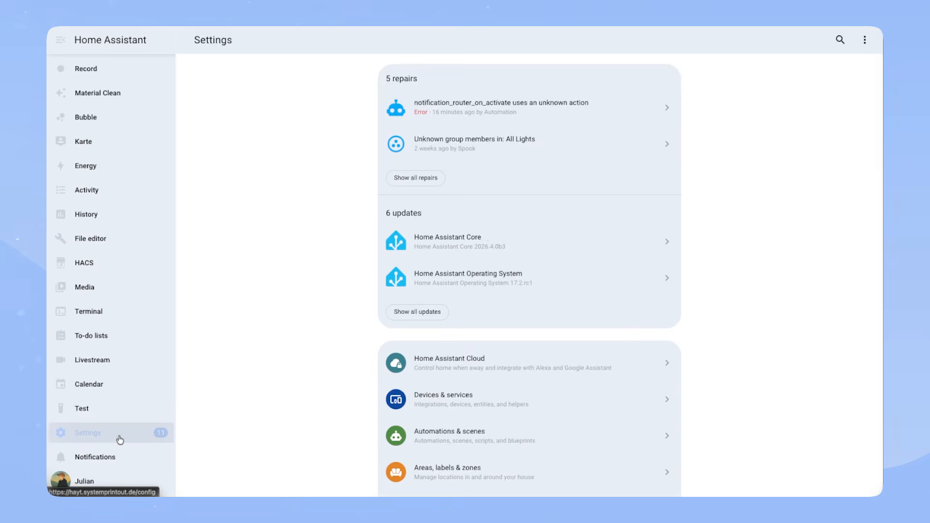
scroll(552, 357, "down", 7)
left_click(472, 407)
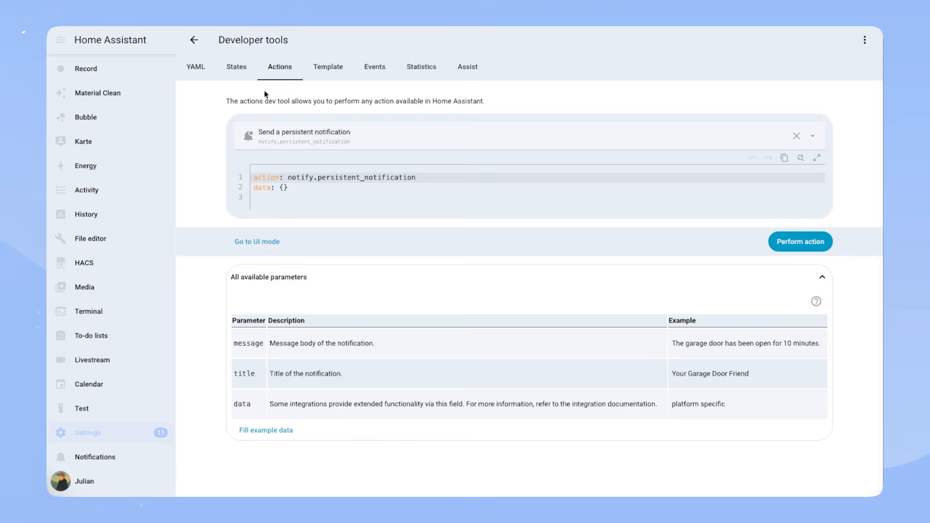
left_click(202, 67)
left_click(325, 187)
left_click(748, 206)
left_click(583, 287)
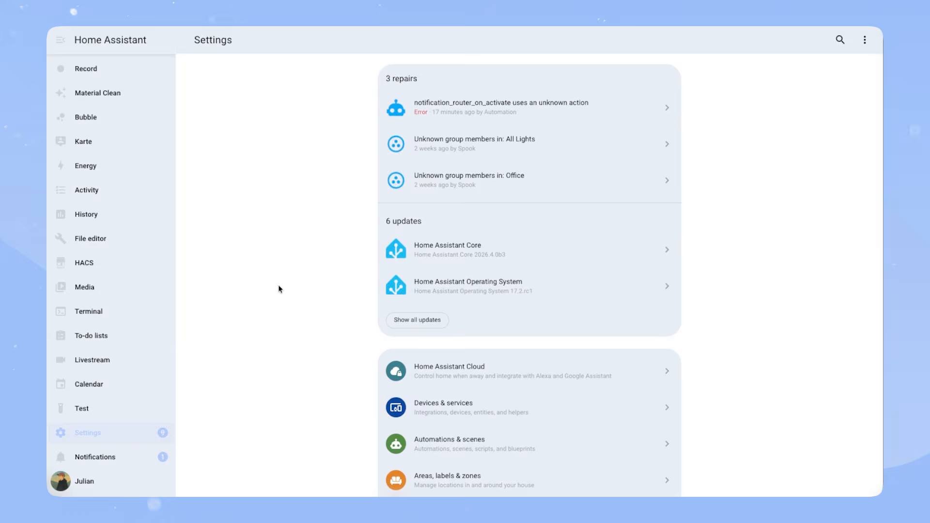
left_click(123, 456)
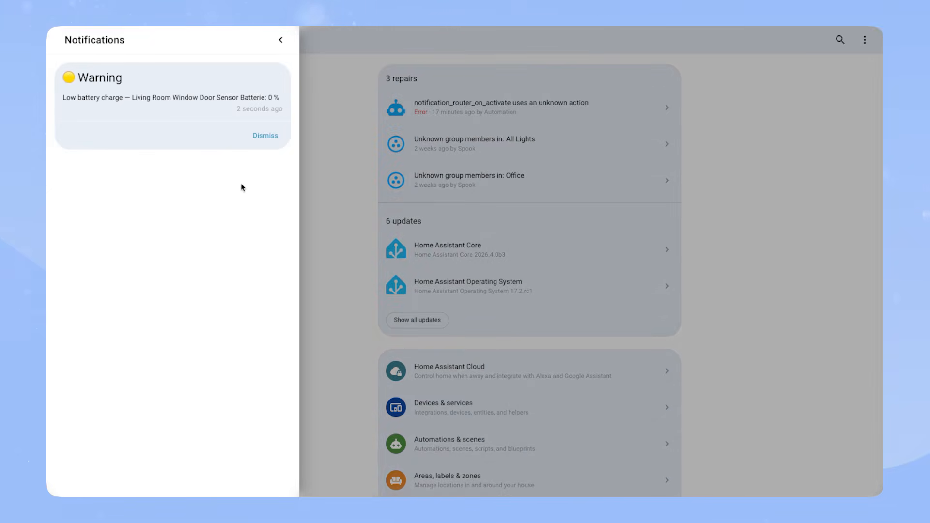
- Close the notification list, read Step 5's expected entity states in INSTALL.md and look for those entities in the developer tools
left_click(333, 155)
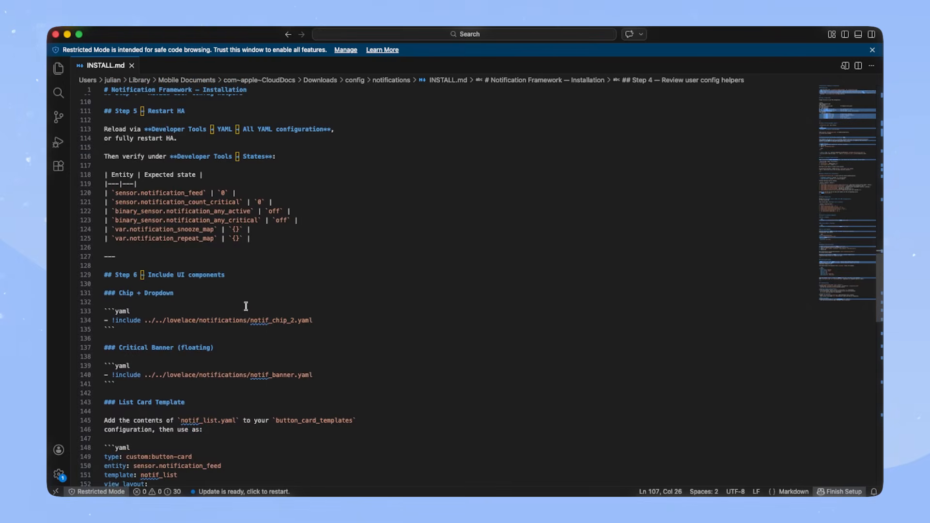
scroll(246, 306, "up", 3)
left_click_drag(215, 312, 130, 236)
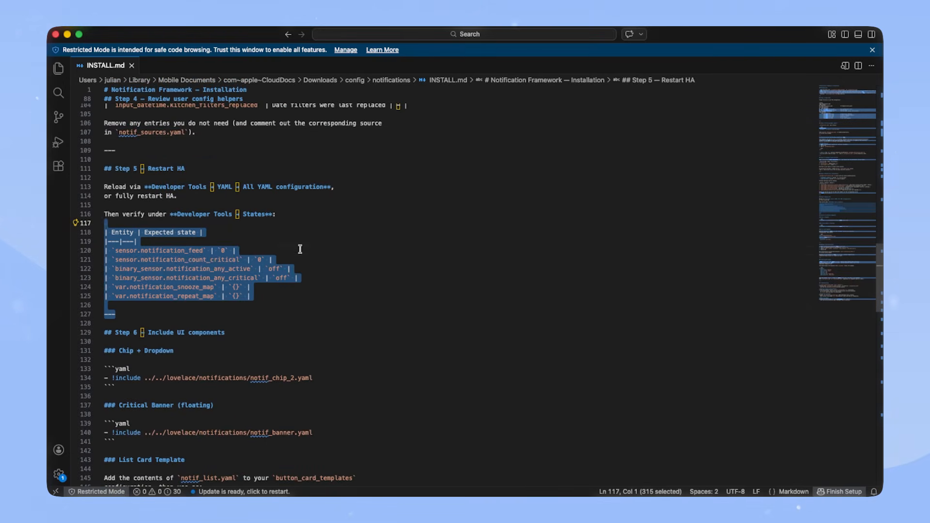
left_click(180, 251)
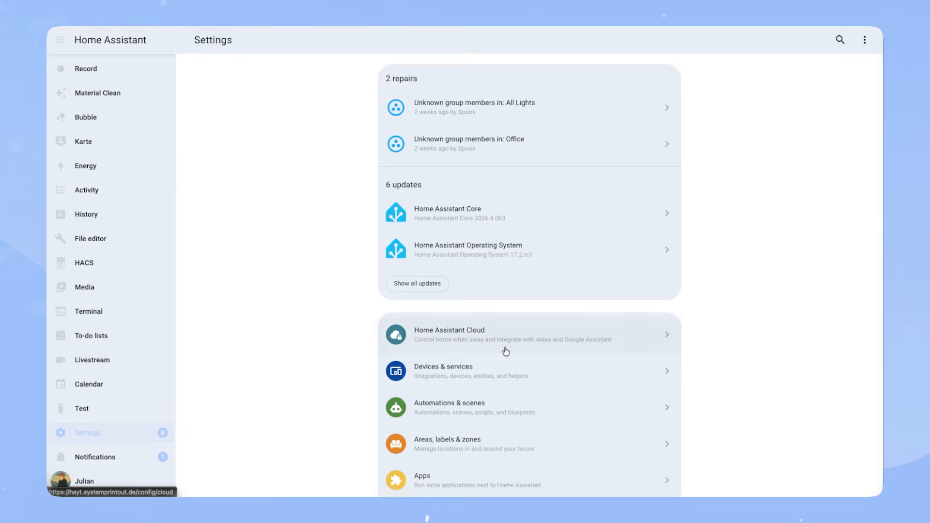
scroll(505, 349, "down", 5)
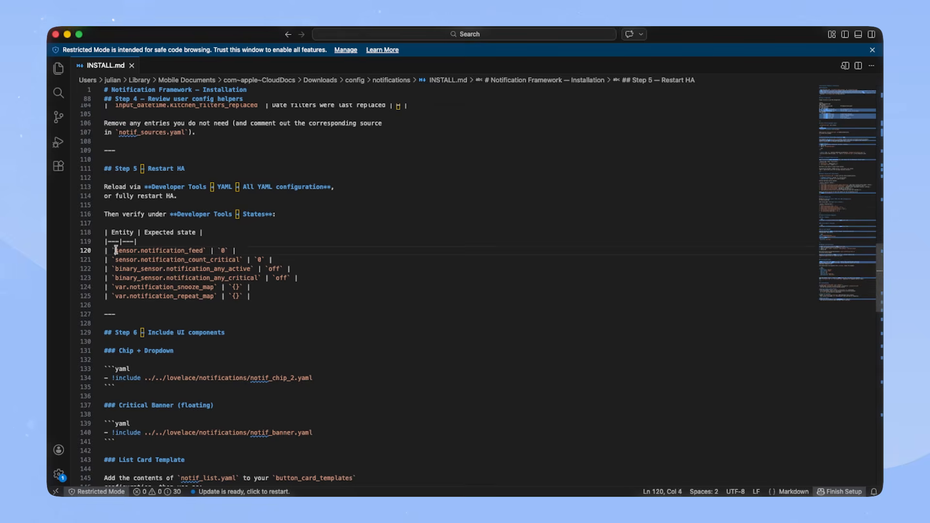
left_click_drag(116, 250, 204, 250)
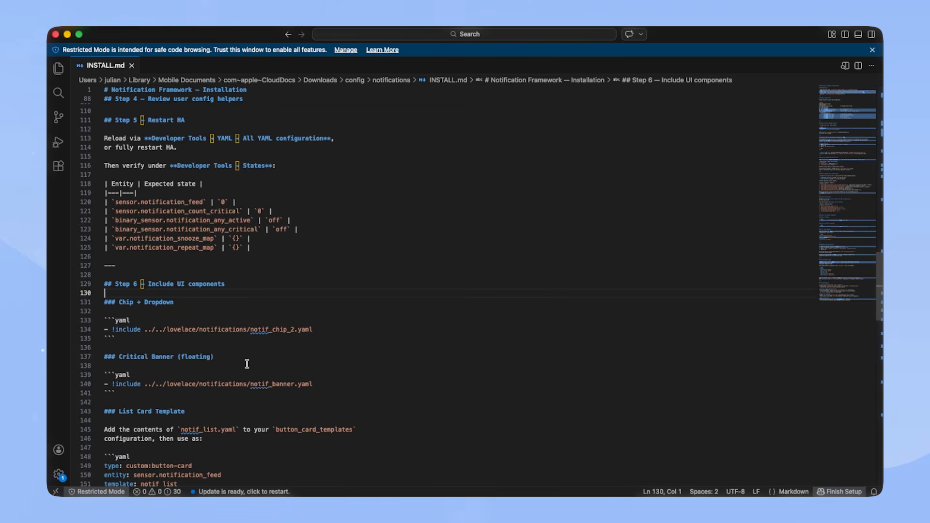
- Read Step 6 of INSTALL.md on including the chip with dropdown, the critical banner and the list card template
scroll(244, 368, "down", 3)
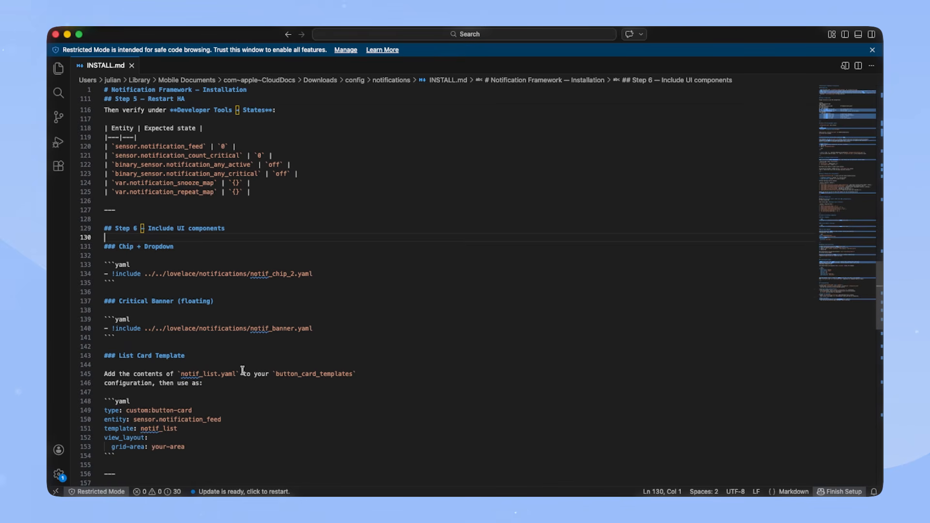
left_click(246, 306)
scroll(243, 271, "down", 3)
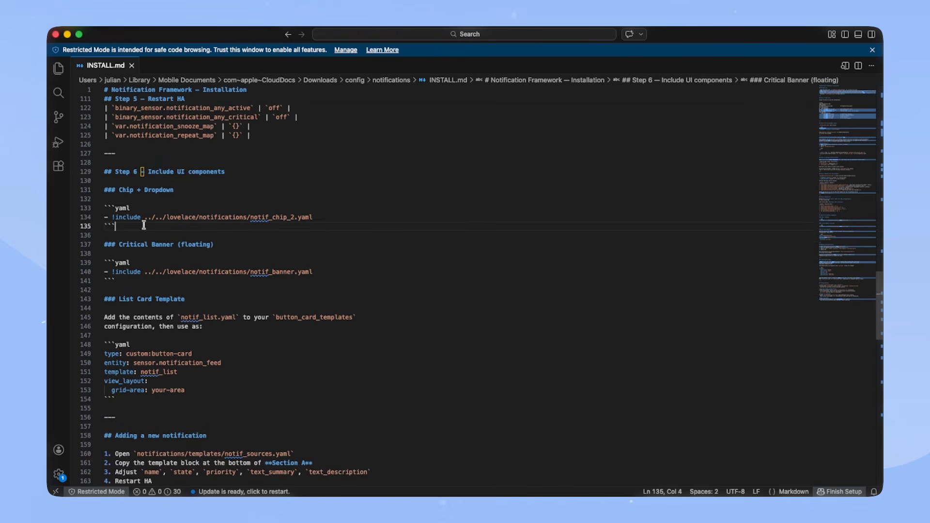
left_click_drag(144, 225, 104, 209)
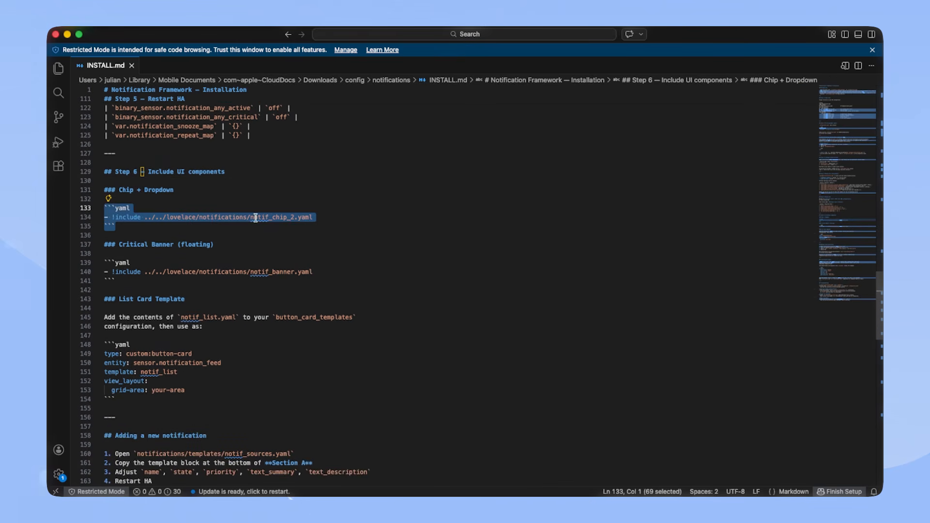
left_click_drag(181, 283, 172, 255)
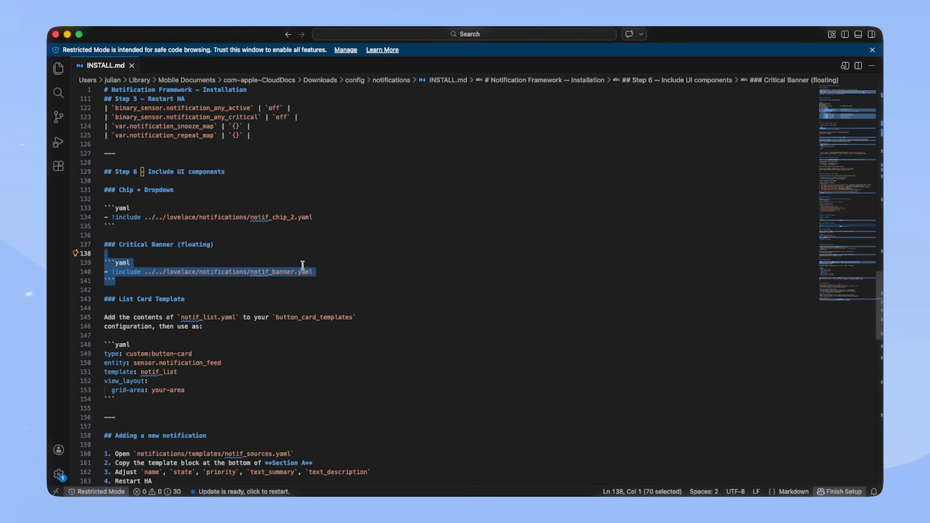
left_click(283, 293)
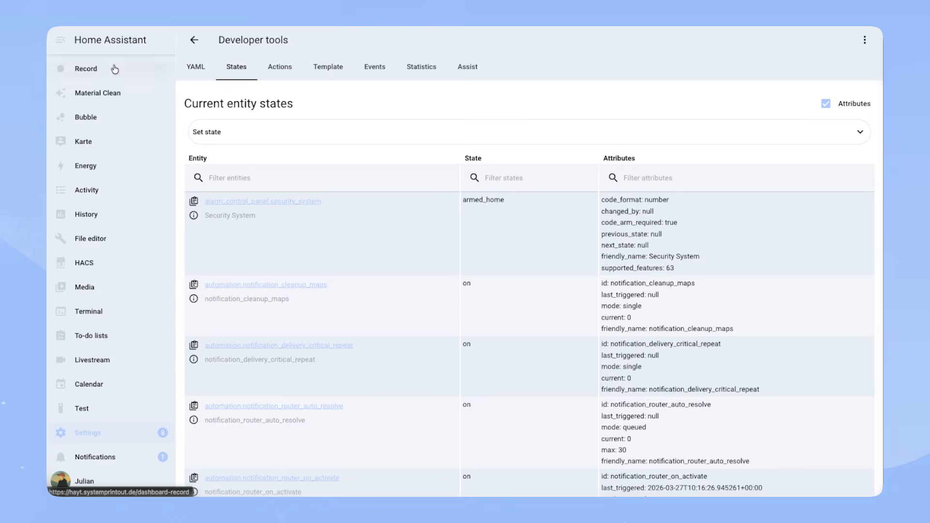
- Put the Record dashboard into edit mode and open its raw configuration editor
scroll(115, 69, "up", 1)
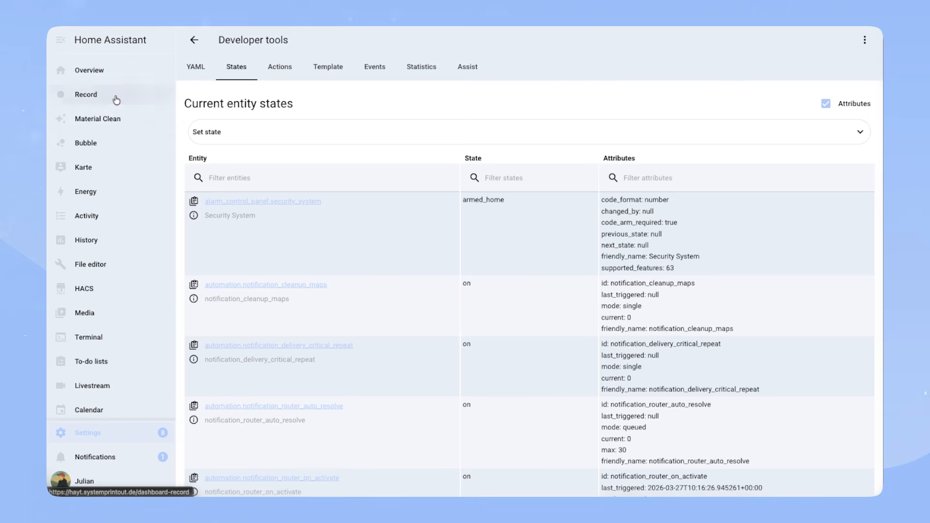
left_click(116, 100)
left_click(865, 39)
left_click(865, 40)
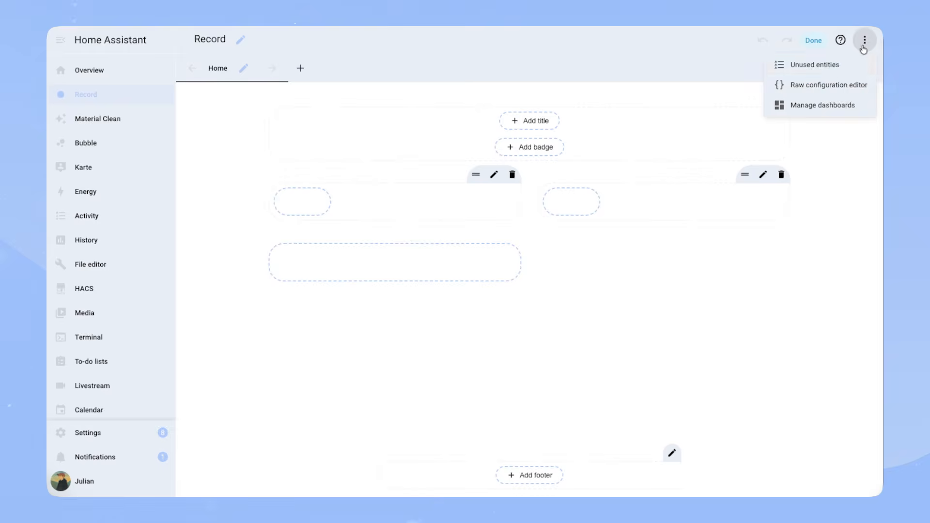
left_click(822, 85)
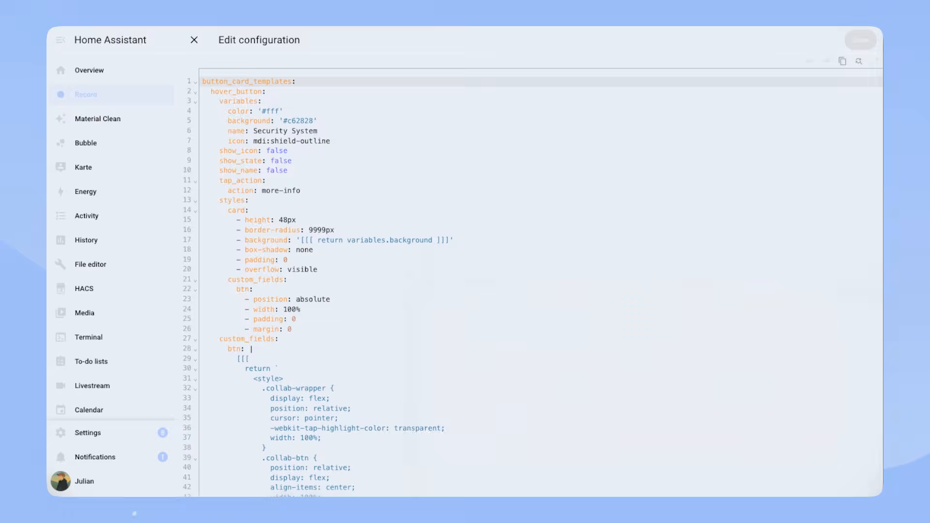
- Switch to Finder and open notif_list.yaml from the button_card_templates folder in the code editor
key("super+Tab")
left_click(668, 345)
left_click(557, 320)
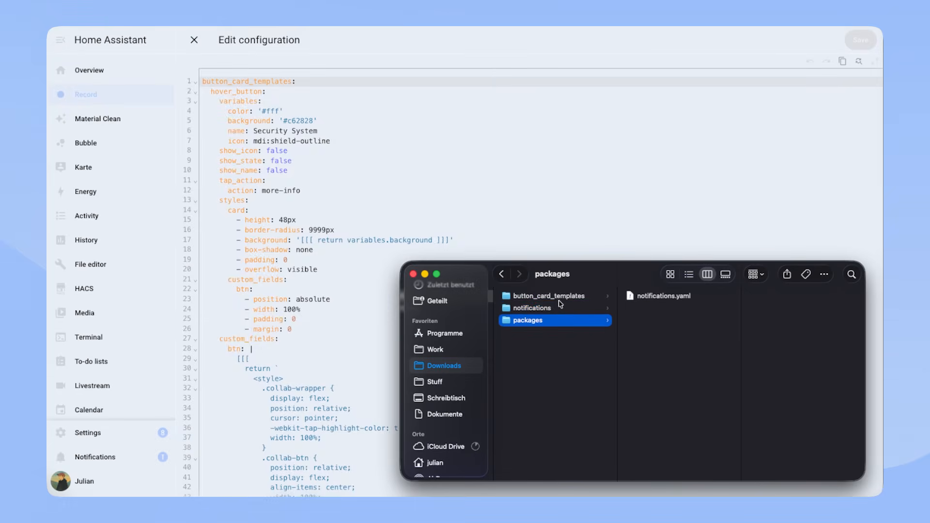
left_click(571, 297)
left_click(686, 320)
double_click(687, 321)
left_click(446, 318)
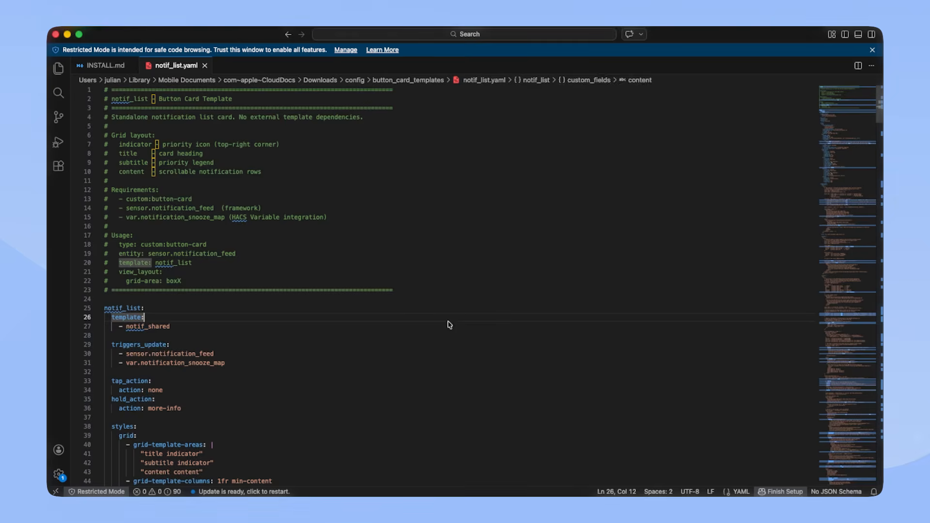
- Copy the whole template in notif_list.yaml, from the notif_list: line to the end of the file
left_click_drag(103, 309, 249, 369)
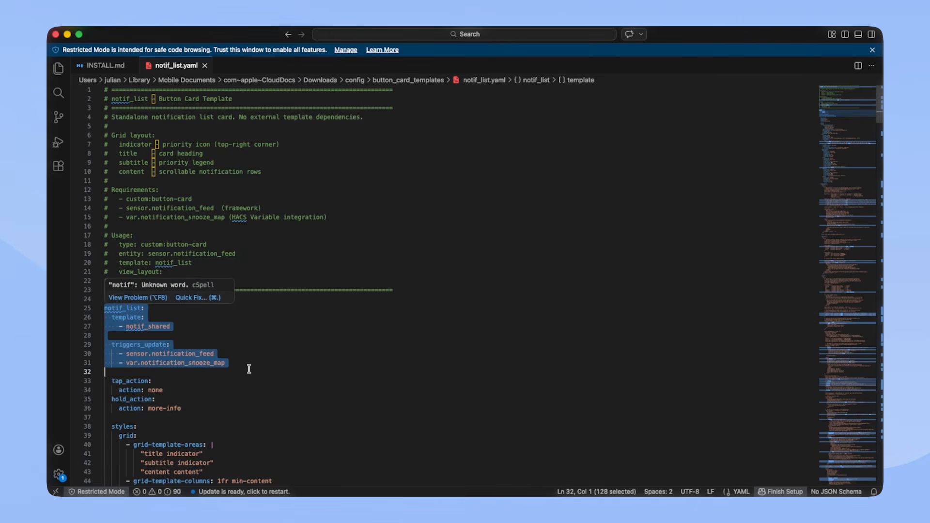
scroll(249, 370, "down", 20)
scroll(248, 368, "down", 20)
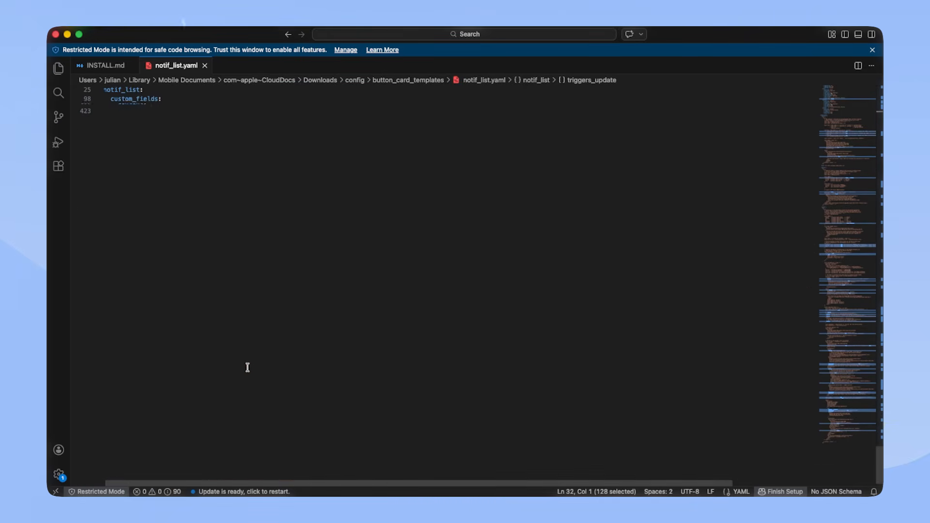
left_click(247, 365, "shift")
scroll(254, 363, "up", 10)
scroll(260, 363, "up", 20)
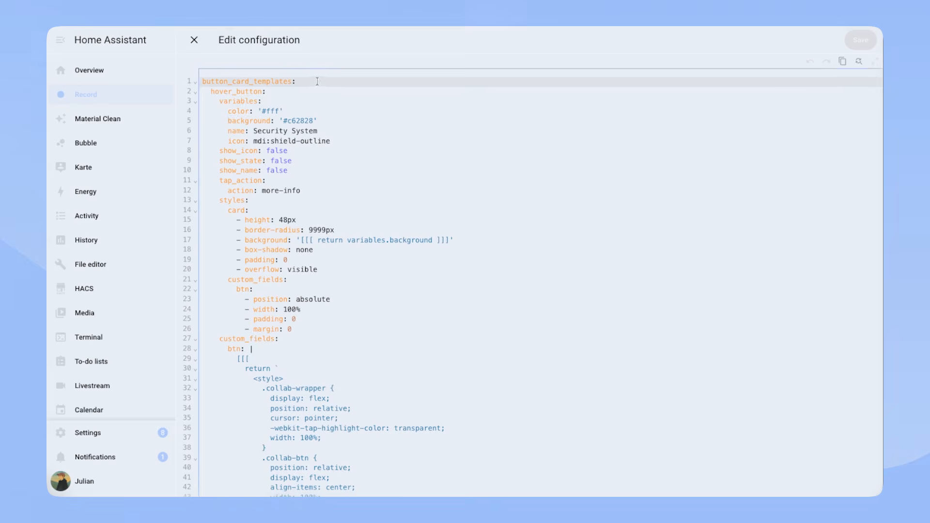
- Paste the notif_list template directly below button_card_templates in the raw configuration and add an empty line above it
key("Return")
key("super+v")
scroll(337, 169, "up", 20)
scroll(319, 165, "up", 15)
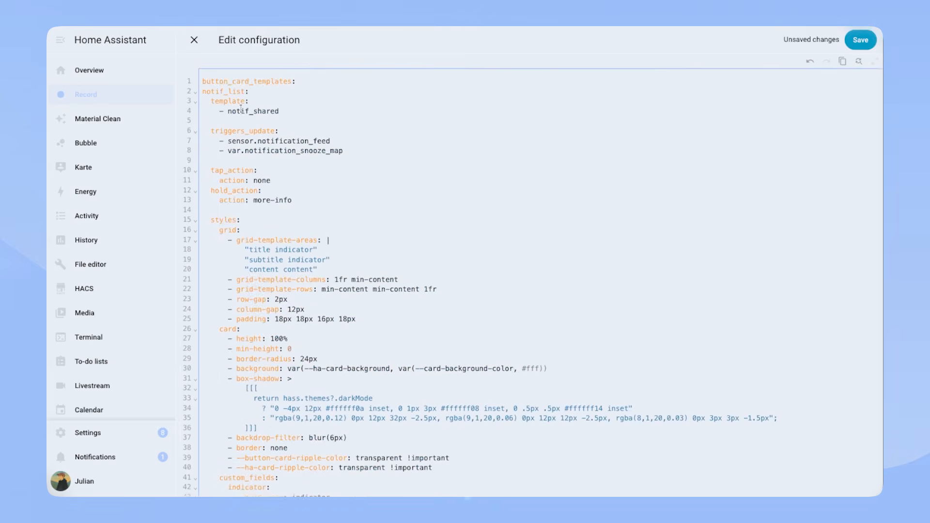
left_click(213, 100)
left_click(310, 81)
key("Return")
- Open notif_shared.yaml from the button_card_templates folder and copy its template from the notif_shared: line to the last label
key("super+Tab")
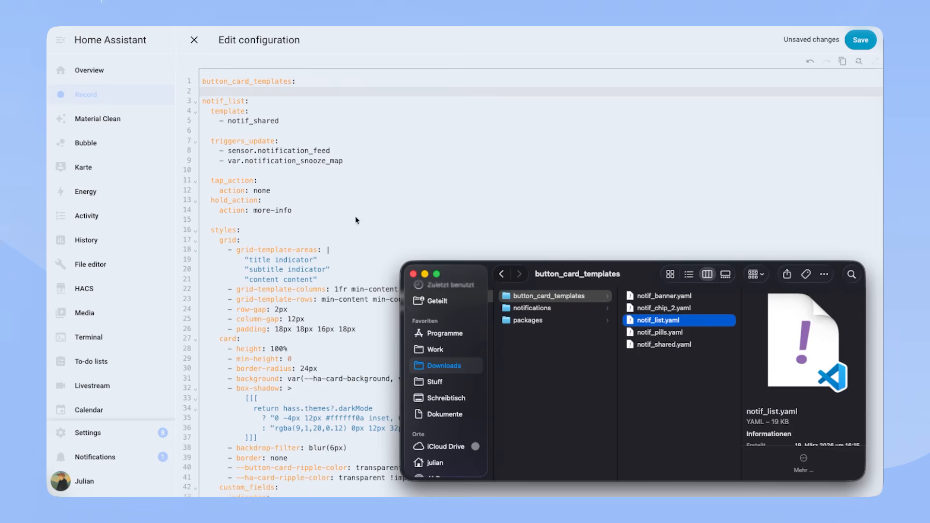
double_click(678, 344)
left_click(293, 310)
left_click_drag(241, 344, 103, 163)
key("super+c")
key("super+Tab")
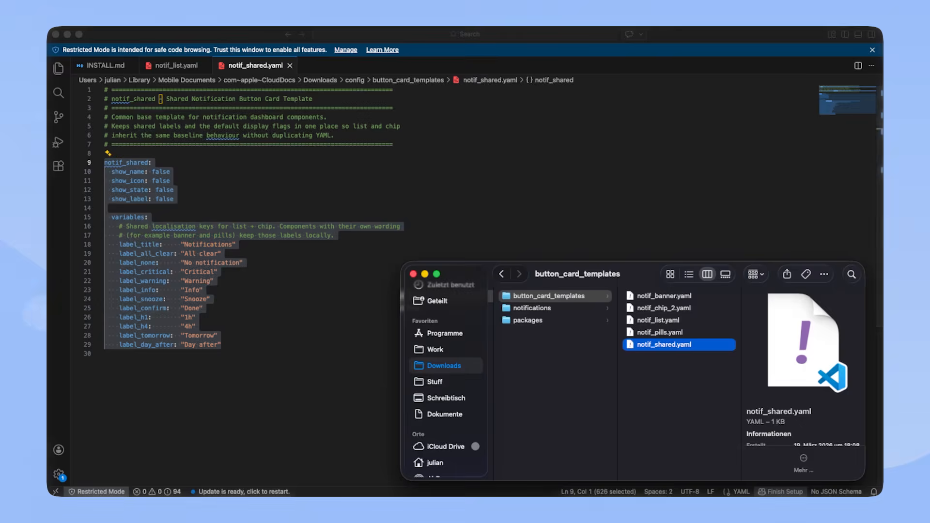
- Paste the notif_shared template above notif_list in the raw configuration, then save it without comments and close the editor
key("super+Tab")
key("super+v")
key("Return")
left_click_drag(339, 289, 214, 182)
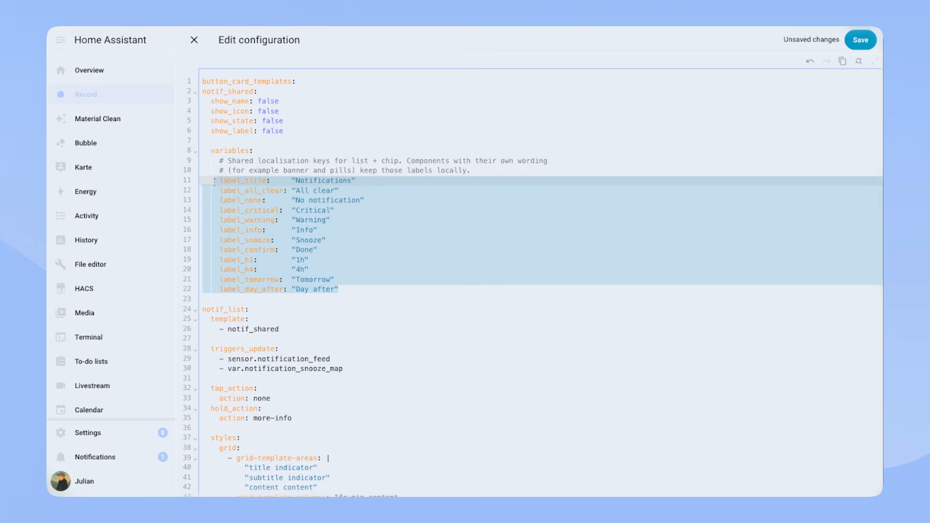
left_click(860, 40)
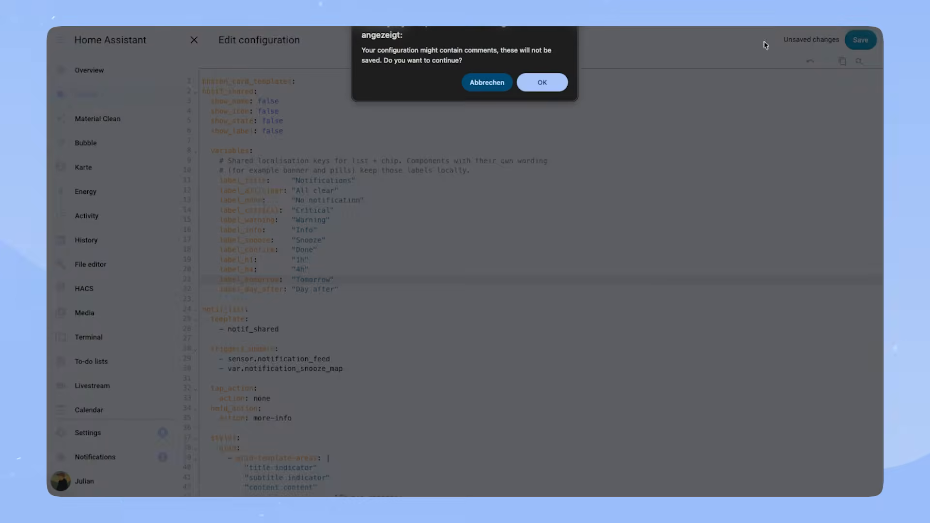
left_click(543, 83)
left_click(193, 39)
- Add a custom:button-card to the first section with entity sensor.notification_feed and template notif_list, following the INSTALL.md example, and save it
left_click(302, 204)
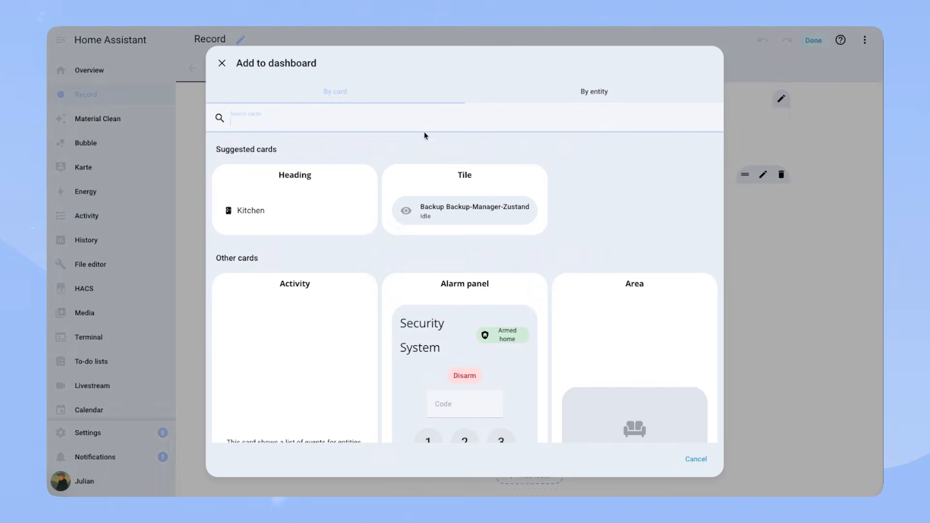
type("custom")
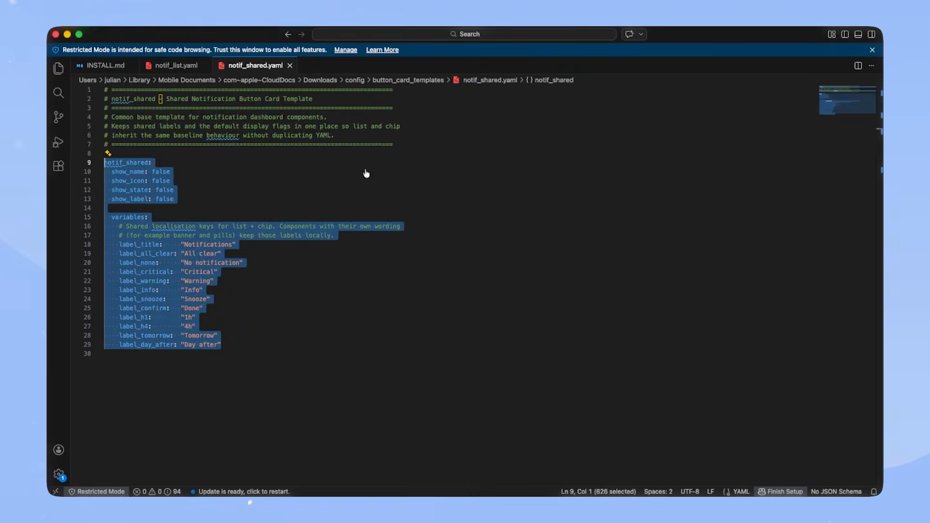
left_click(106, 66)
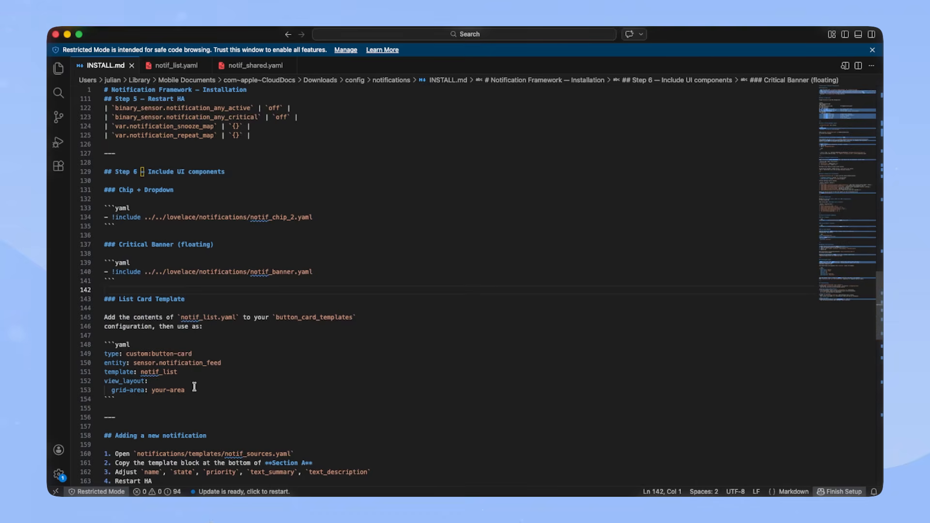
left_click_drag(194, 387, 104, 353)
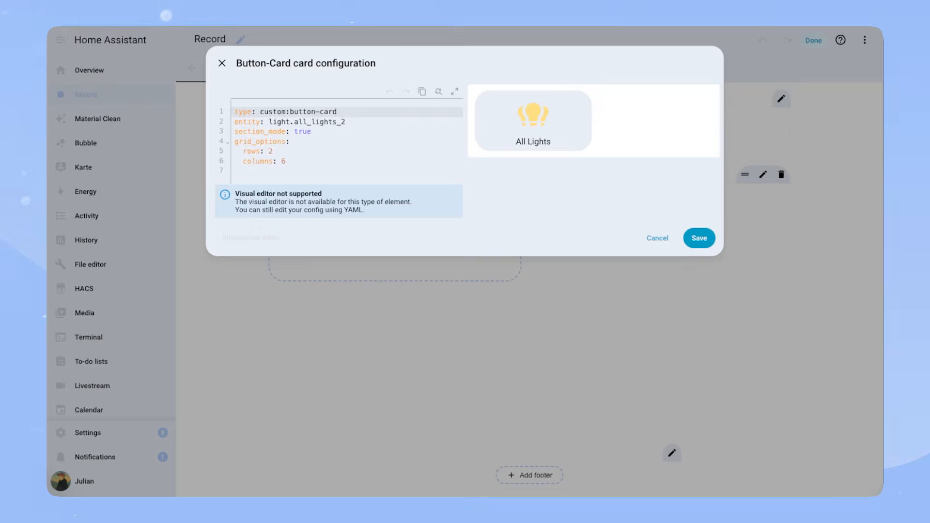
key("ctrl+a")
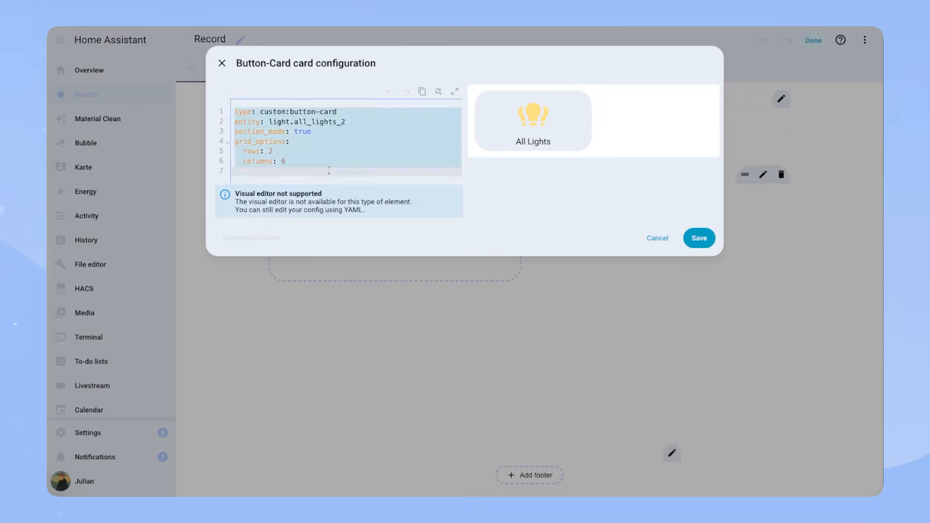
type("type: custom:button-card entity: sensor.notification_feed template: notif_list")
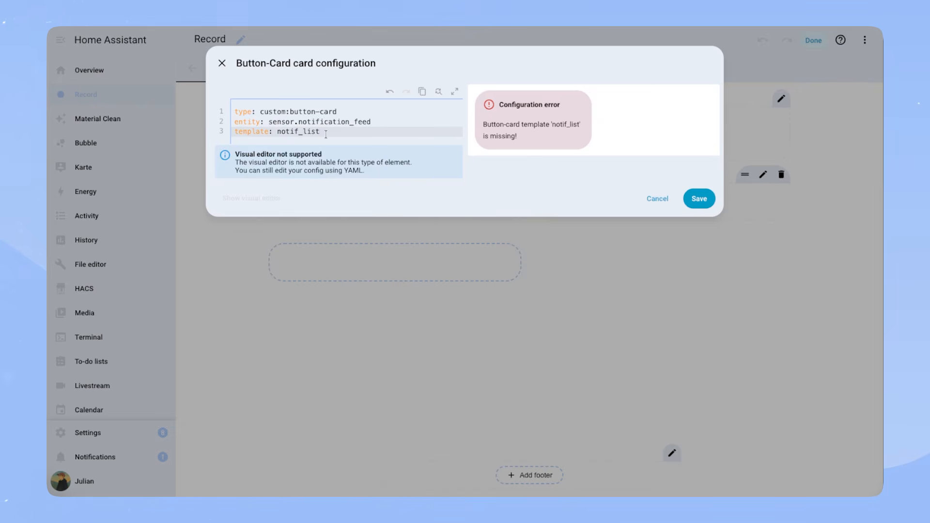
left_click(699, 199)
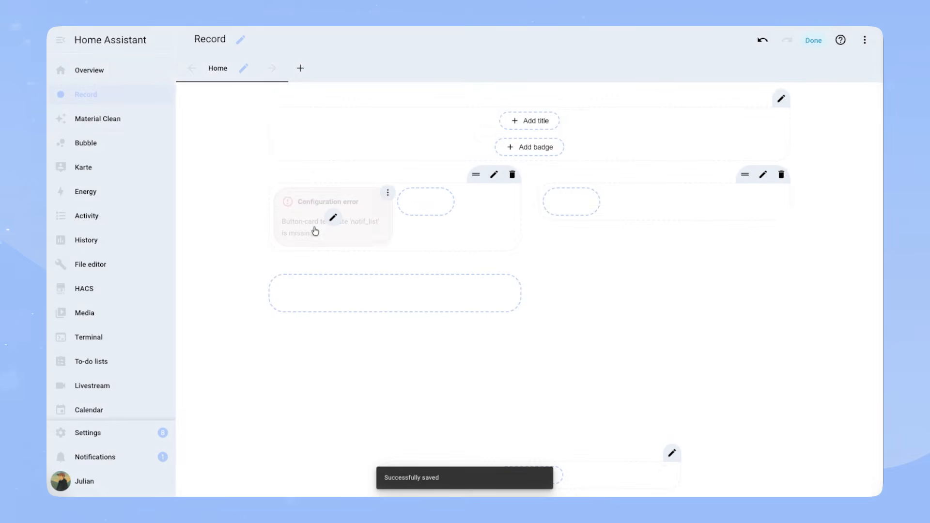
- Reopen the raw configuration and indent the notif_shared and notif_list templates one level beneath button_card_templates
left_click(865, 40)
left_click(851, 83)
left_click_drag(202, 91, 373, 305)
scroll(346, 304, "down", 20)
scroll(346, 304, "down", 20)
scroll(346, 304, "down", 10)
left_click(322, 300, "shift")
key("Tab")
scroll(331, 301, "up", 15)
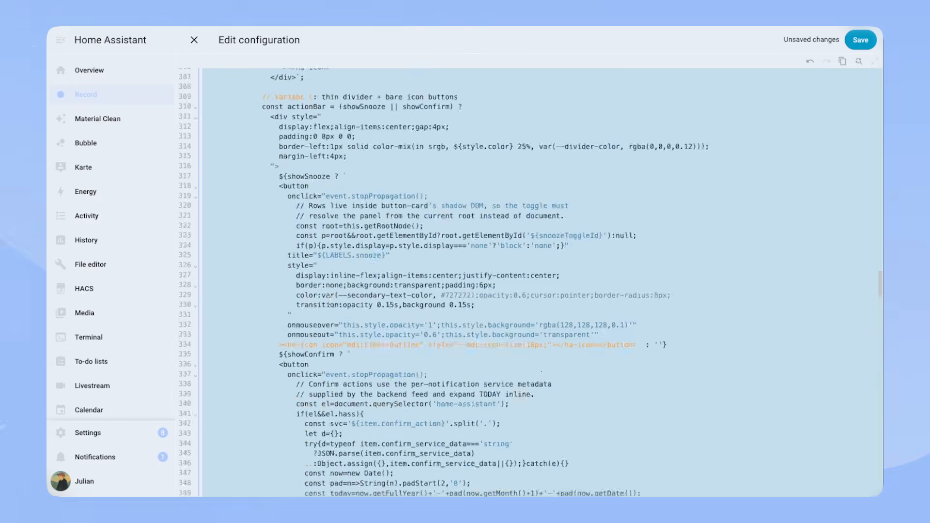
scroll(330, 300, "up", 20)
left_click(503, 139)
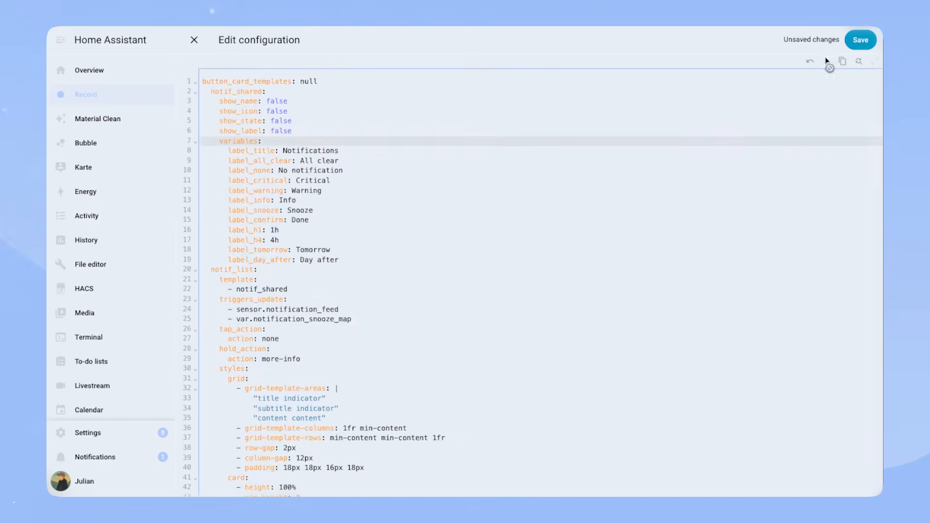
- Remove null after button_card_templates:, save the raw configuration and finish editing the dashboard
left_click(340, 82)
key("BackSpace")
key("BackSpace")
key("BackSpace")
key("BackSpace")
key("BackSpace")
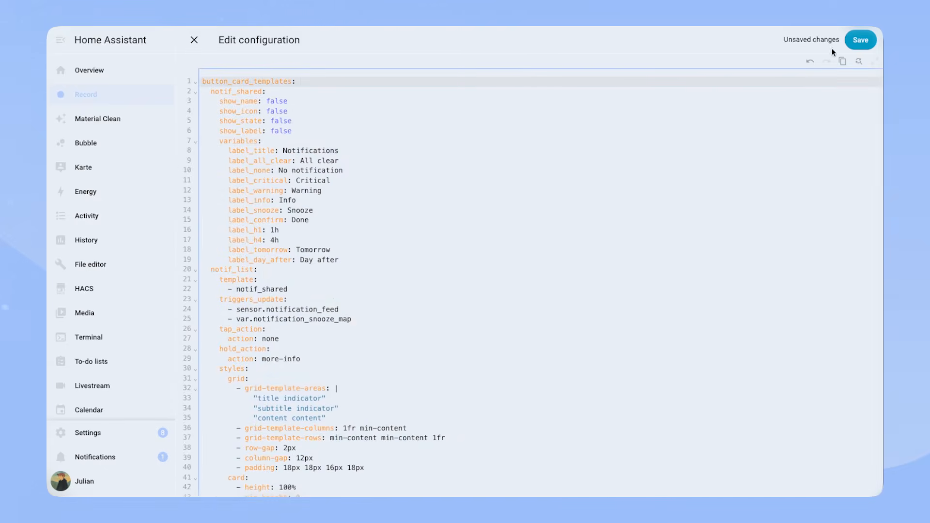
left_click(857, 41)
left_click(194, 40)
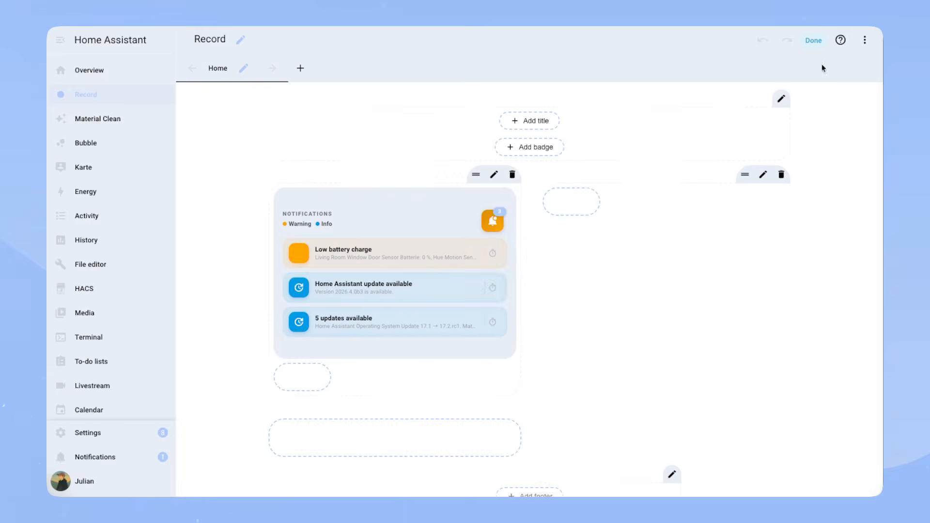
left_click(814, 41)
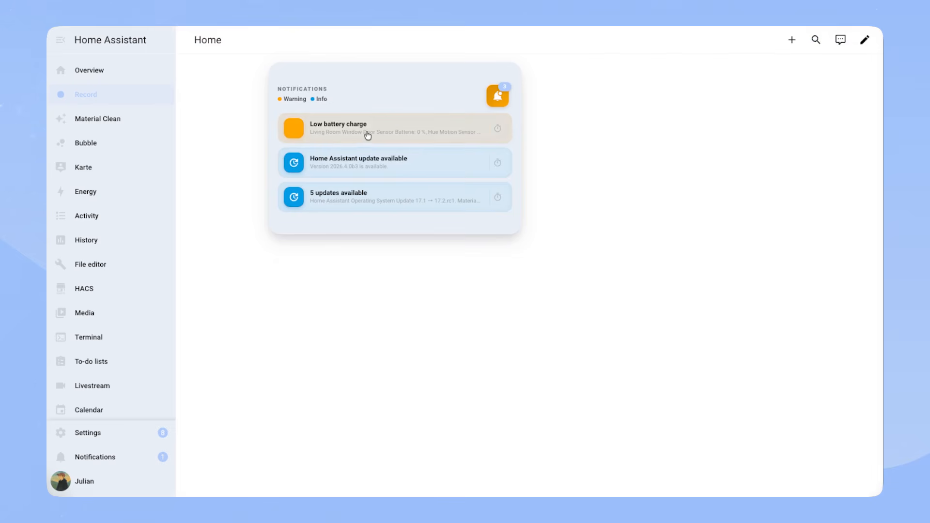
- View the battery sensor details behind the Low battery charge notification, close them and snooze that notification for 1h
left_click(436, 126)
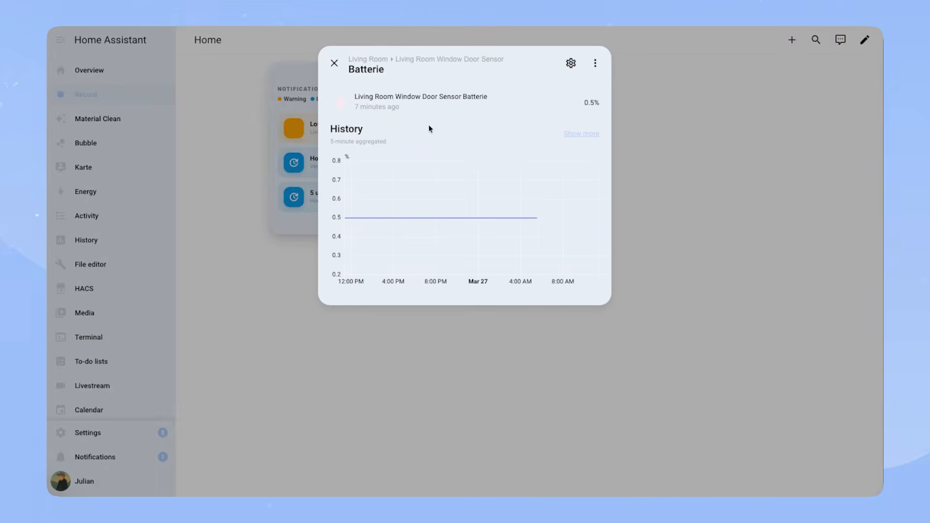
left_click(334, 65)
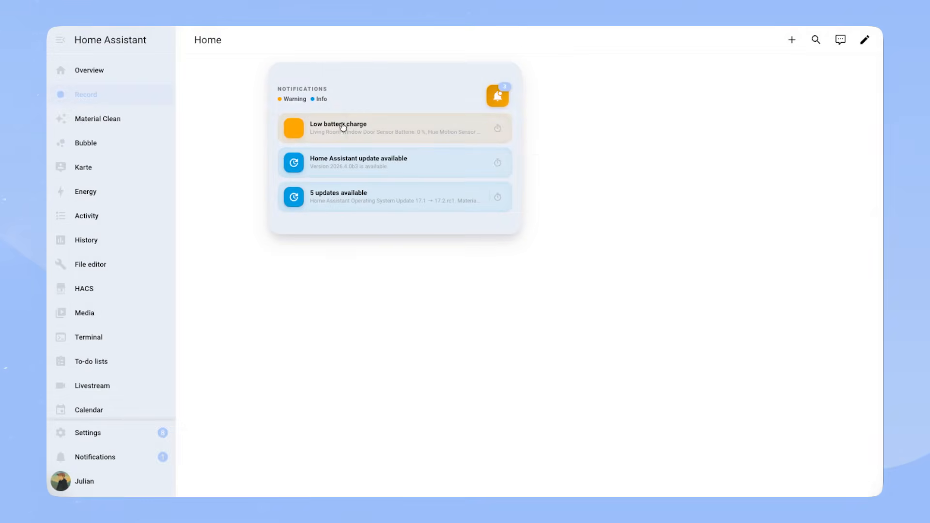
left_click(497, 128)
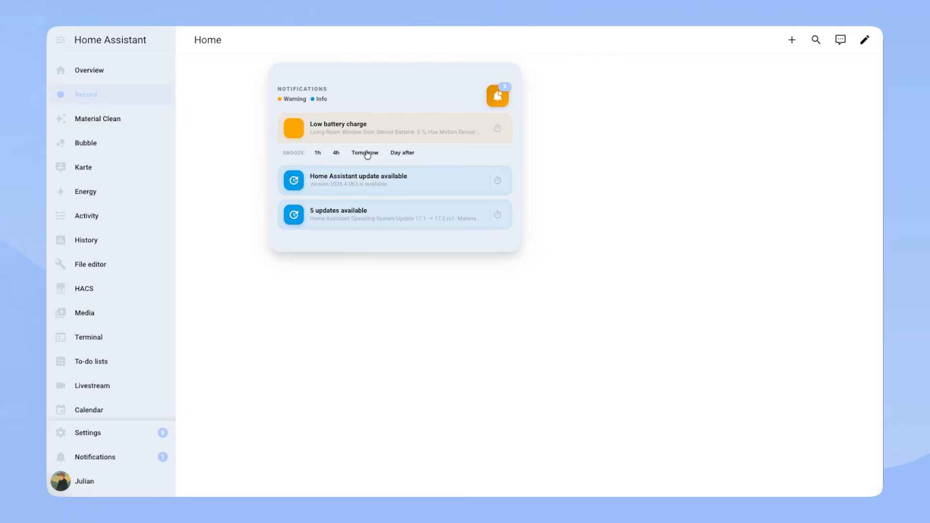
left_click(318, 153)
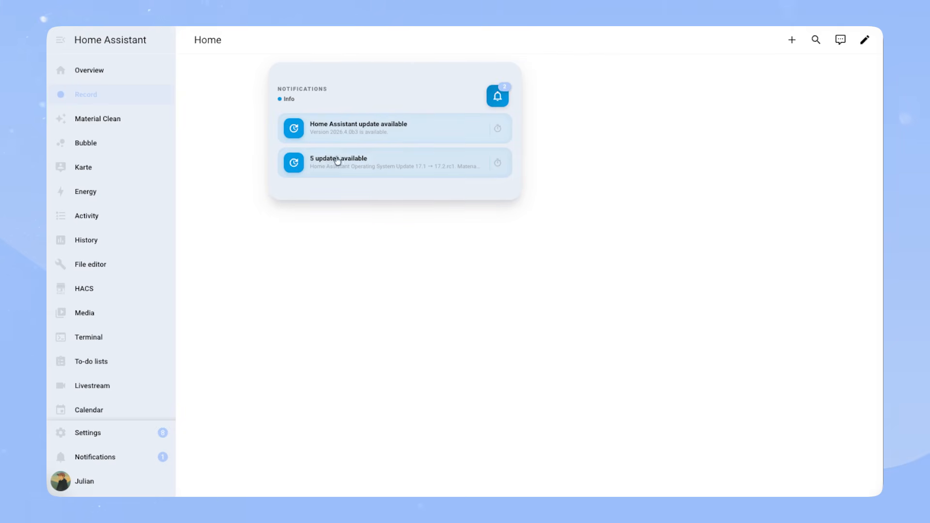
- Show the snooze options of the Home Assistant update available notification and collapse them without choosing one
left_click(497, 129)
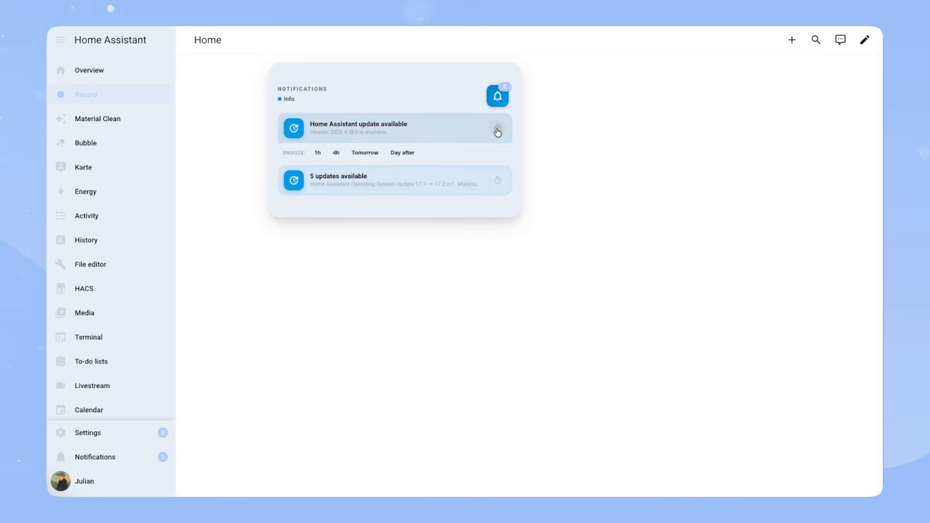
left_click(497, 128)
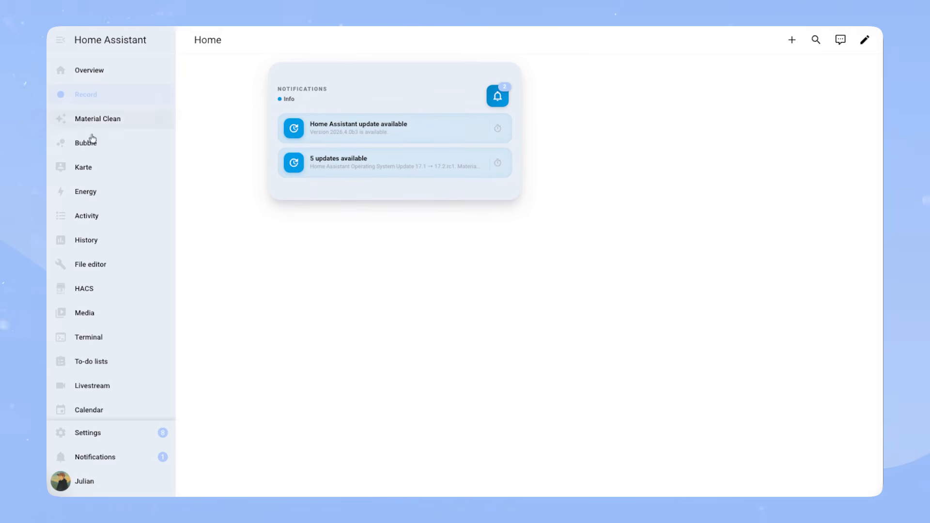
- Open notif_sources.yaml in the File editor and examine the commented template block for adding a new notification at the end of the binary_sensor section
left_click(117, 270)
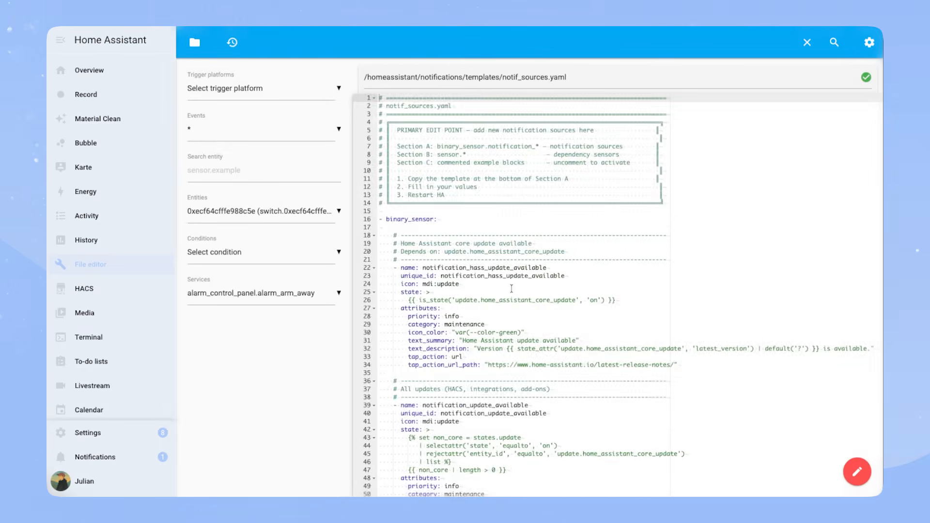
scroll(552, 338, "down", 1)
scroll(552, 337, "down", 15)
scroll(551, 337, "down", 15)
scroll(550, 338, "down", 5)
left_click_drag(396, 211, 676, 364)
left_click(681, 346)
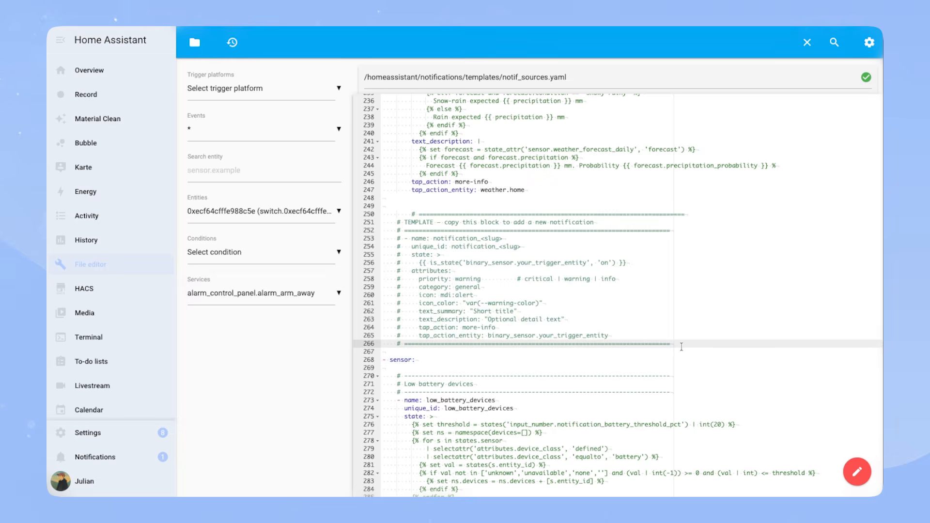